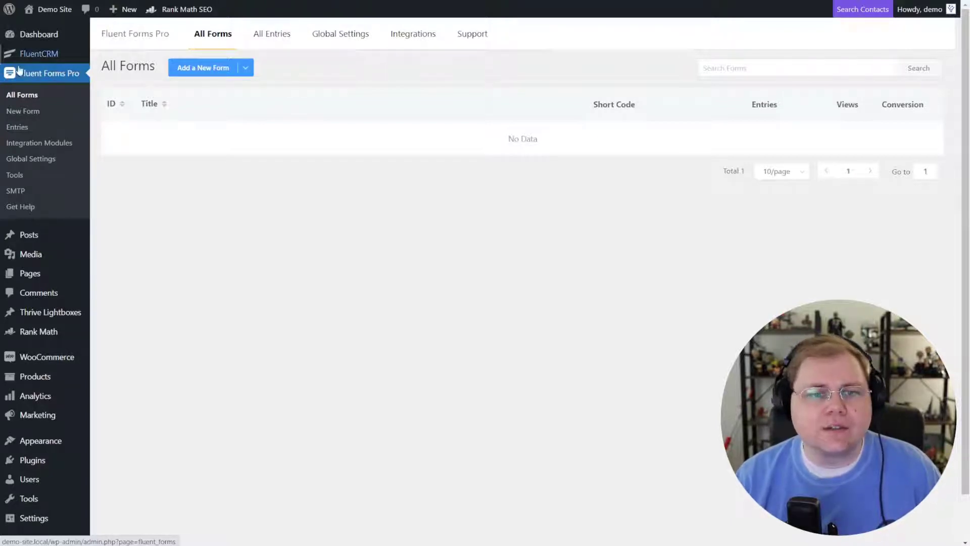
Start a new form, try a 'poll' template search, clear it, then choose New Blank Form
{"action": "left_click", "coordinate": [209, 68]}
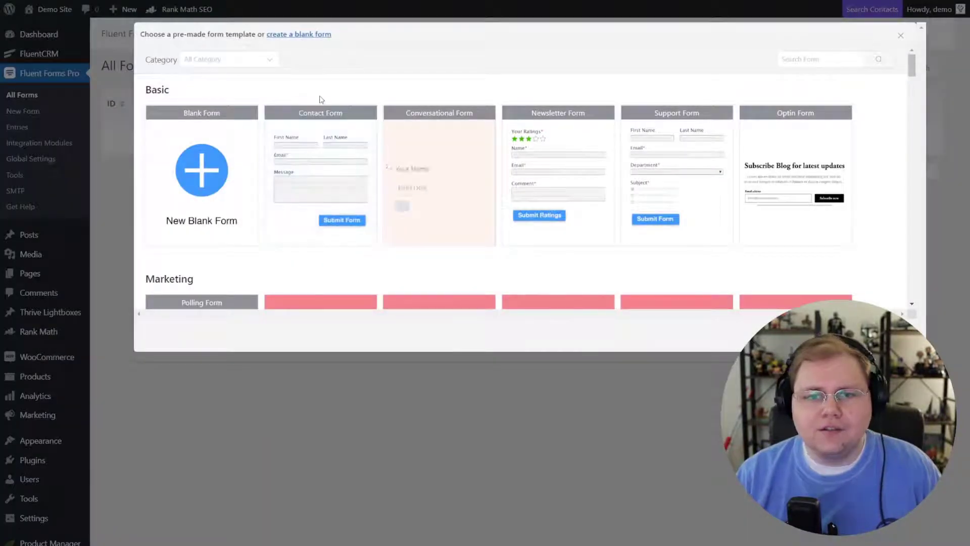
{"action": "left_click", "coordinate": [796, 61]}
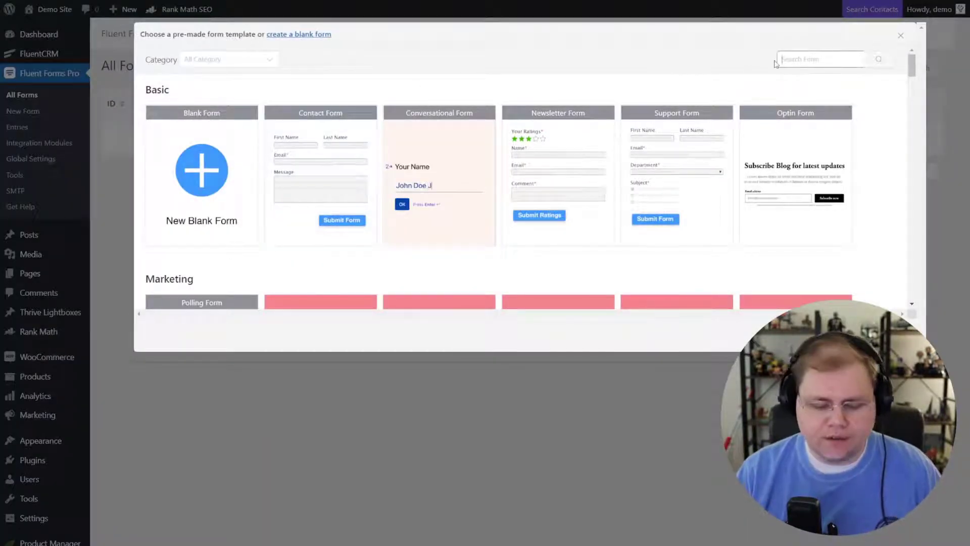
{"action": "type", "text": "poll"}
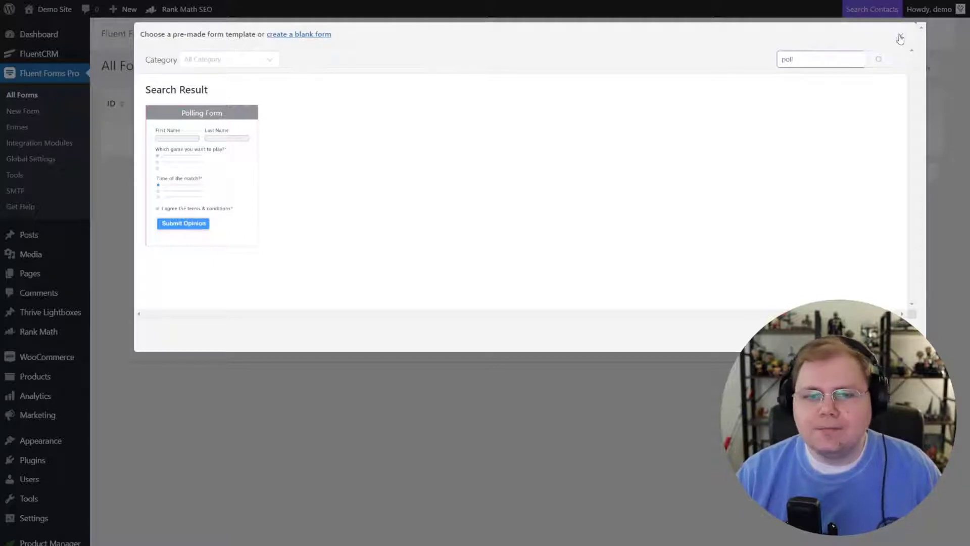
{"action": "left_click_drag", "start_coordinate": [849, 61], "coordinate": [753, 62]}
{"action": "key", "text": "BackSpace"}
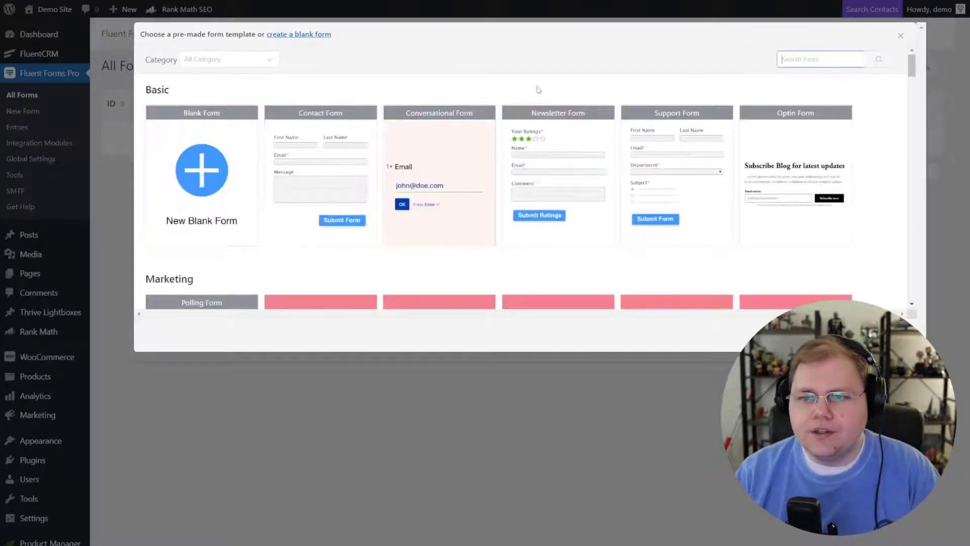
{"action": "left_click", "coordinate": [254, 161]}
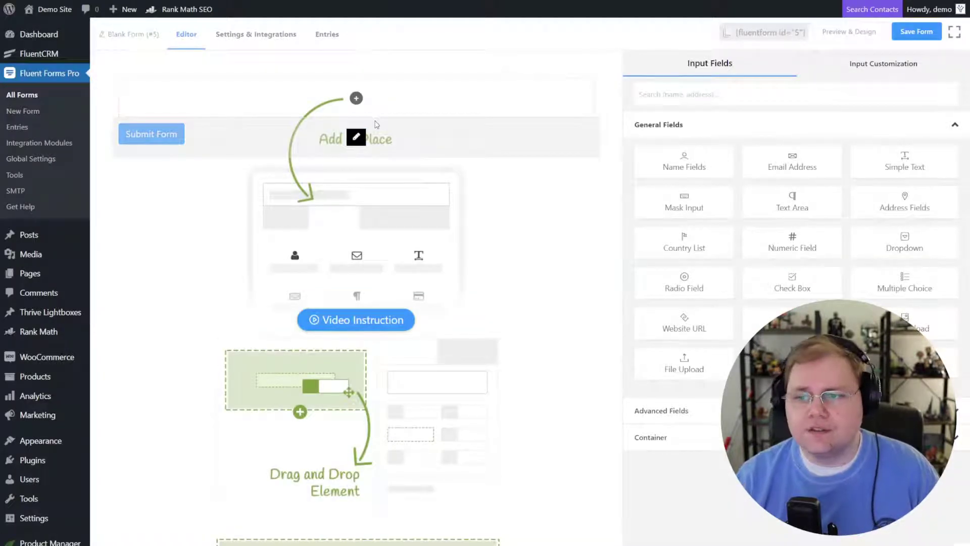
Add Simple Text, Email Address and Check Box fields to form #5
{"action": "left_click", "coordinate": [905, 167]}
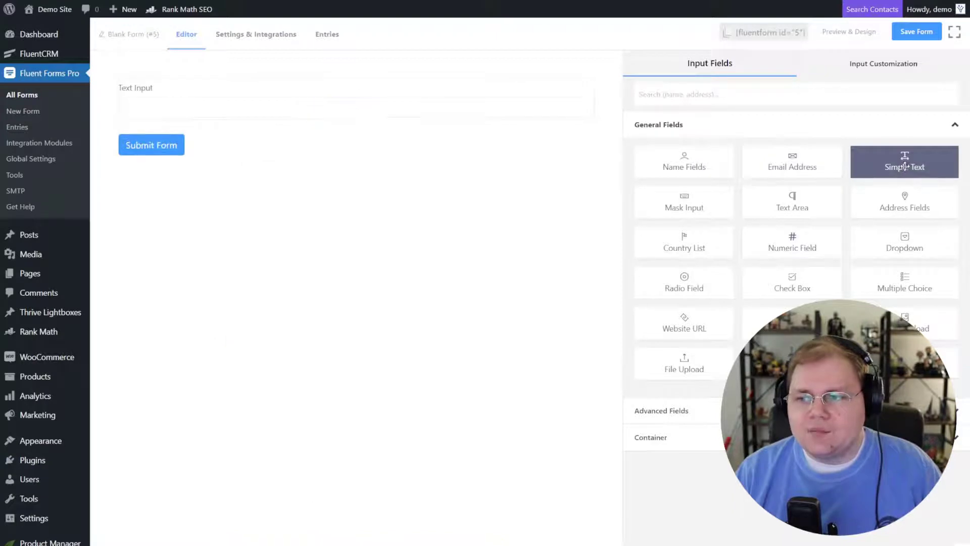
{"action": "left_click", "coordinate": [783, 167]}
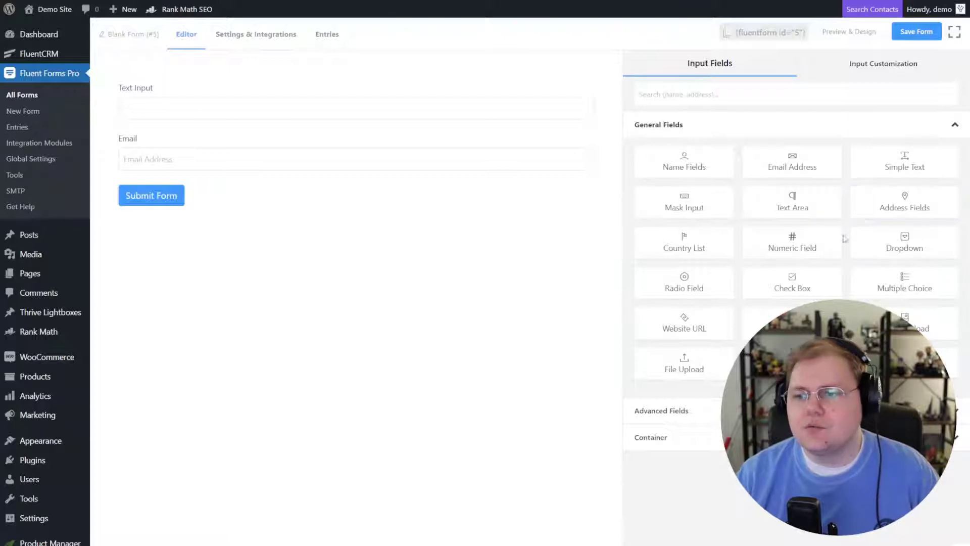
{"action": "left_click", "coordinate": [799, 279]}
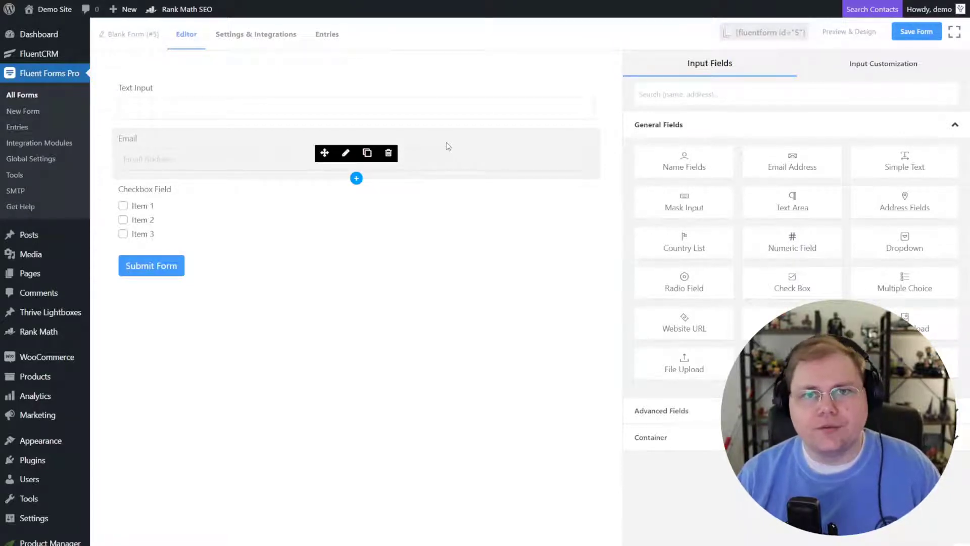
Label the checkbox field 'Favorite Blog Posts of 2021' and paste in five blog-post options
{"action": "left_click", "coordinate": [213, 200]}
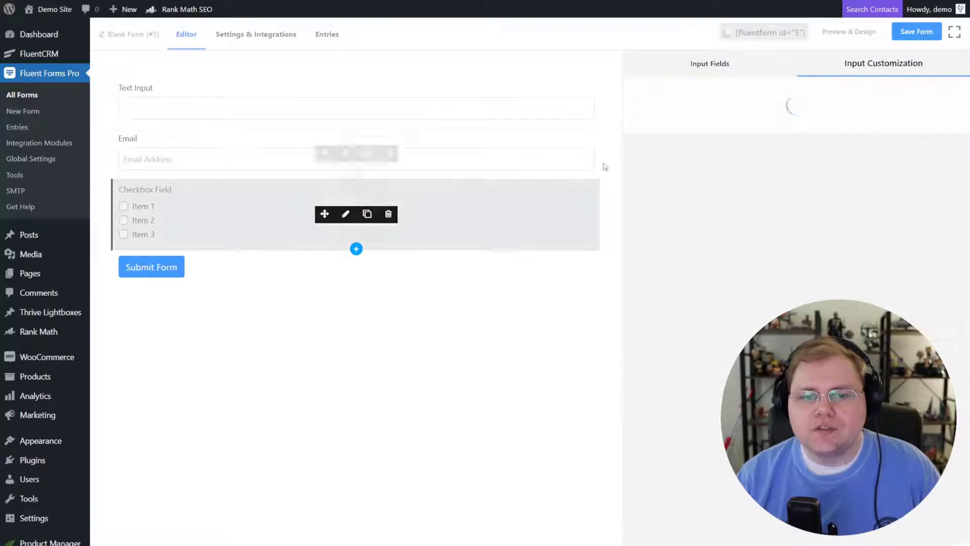
{"action": "left_click_drag", "start_coordinate": [708, 132], "coordinate": [610, 128]}
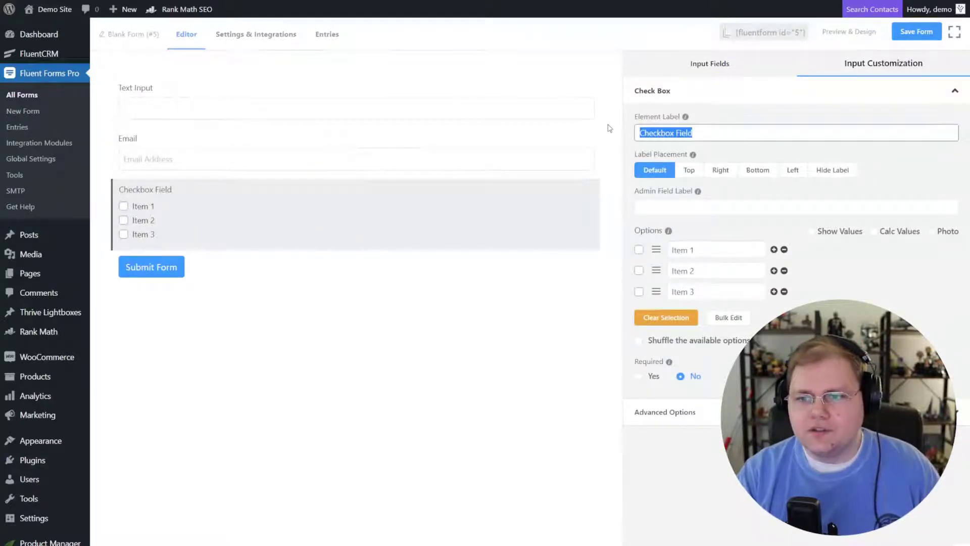
{"action": "type", "text": "Favorite Blog Posts of 2021"}
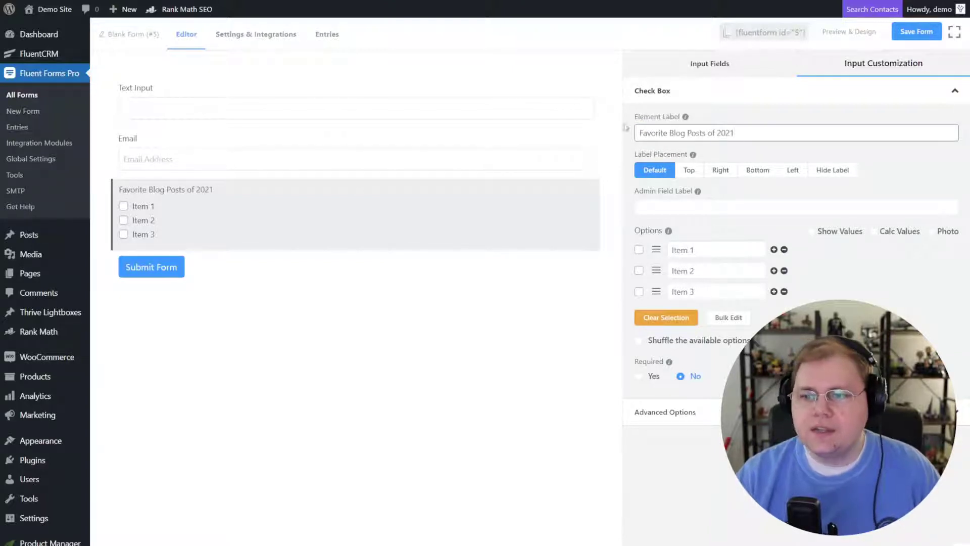
{"action": "triple_click", "coordinate": [689, 248]}
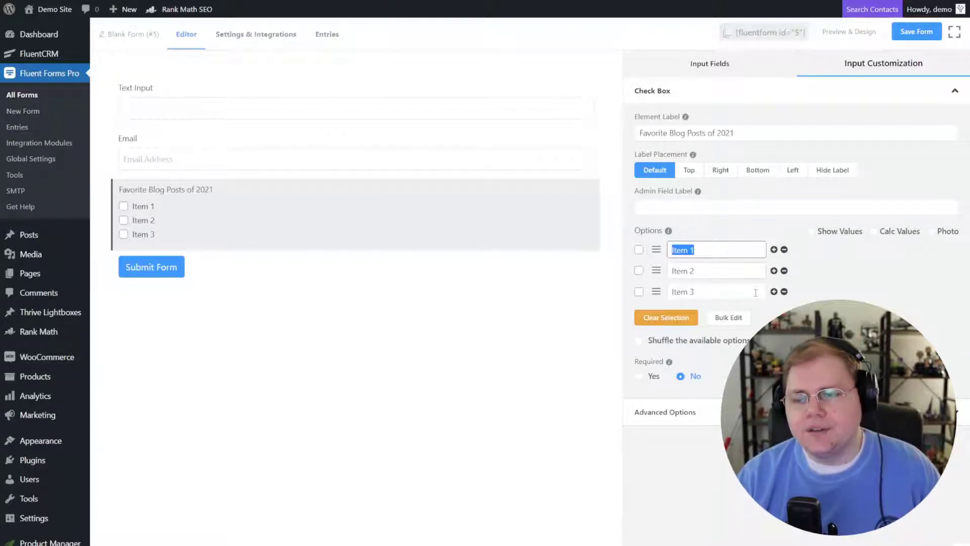
{"action": "type", "text": "Post about Thrive Apprentice Post about Circle.so Post about Fluent CRM Post about ThriveCart Post about ConvertBox"}
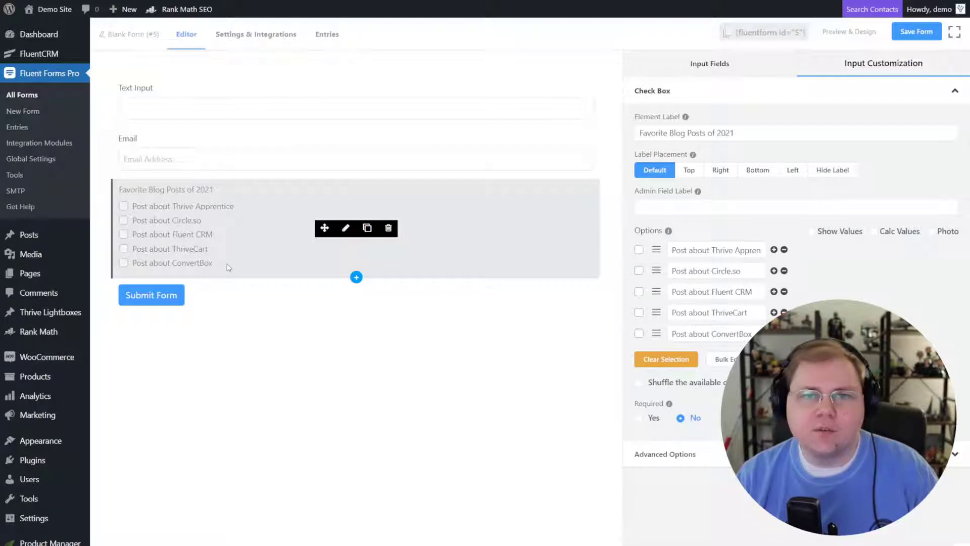
Rename the text field's label to 'First Name' and recheck the checkbox field's settings
{"action": "left_click", "coordinate": [384, 108]}
{"action": "left_click_drag", "start_coordinate": [695, 132], "coordinate": [621, 134]}
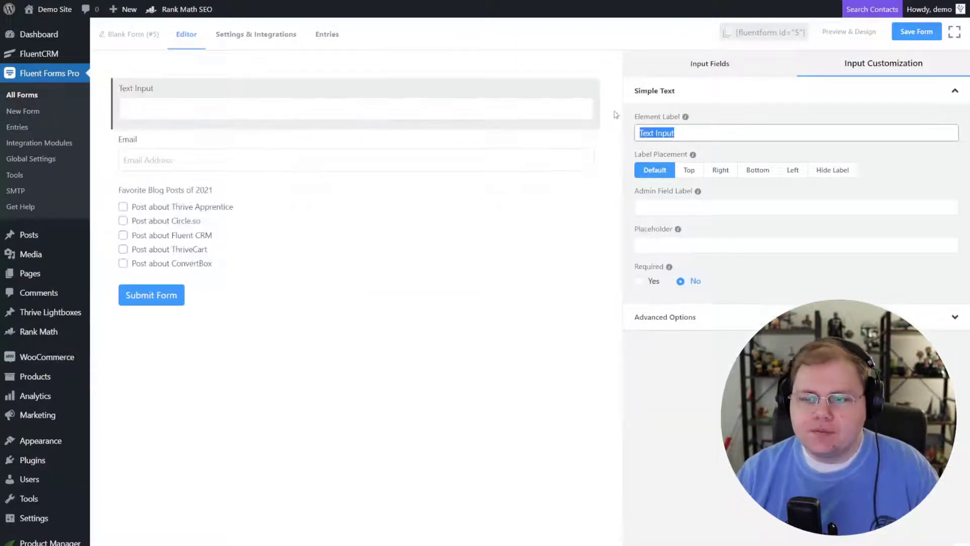
{"action": "type", "text": "First Name"}
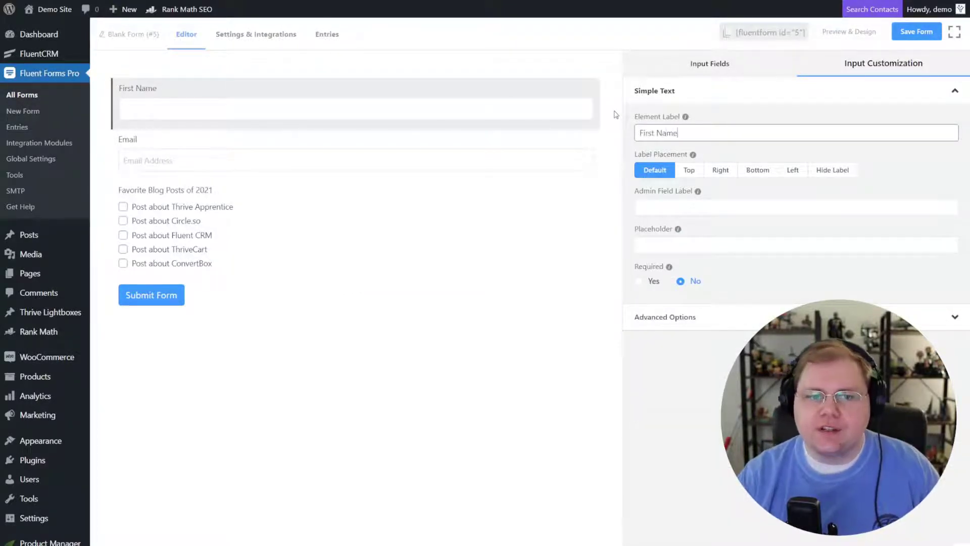
{"action": "left_click", "coordinate": [520, 232]}
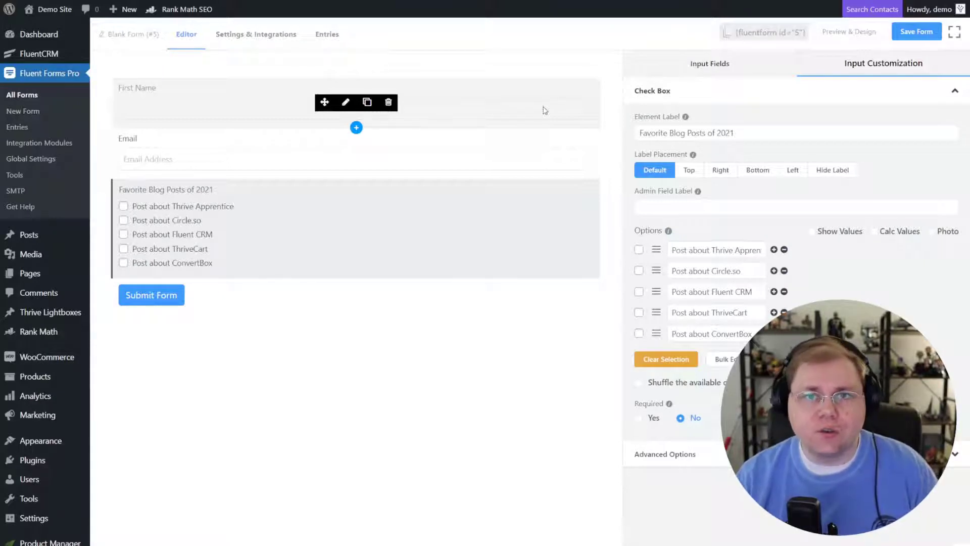
{"action": "left_click", "coordinate": [420, 117]}
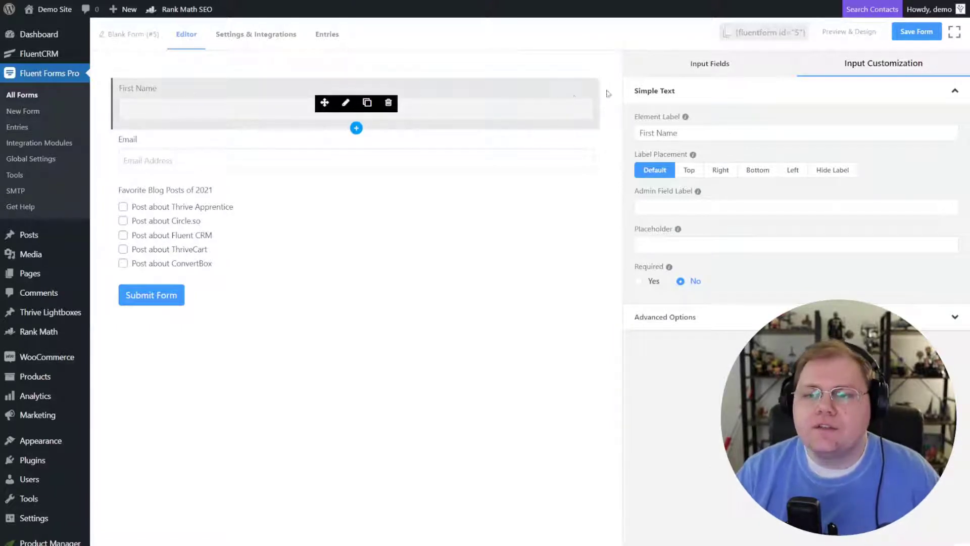
Set First Name's default value to {get.first_name} using Populate by GET Param
{"action": "left_click", "coordinate": [766, 318]}
{"action": "left_click", "coordinate": [677, 158]}
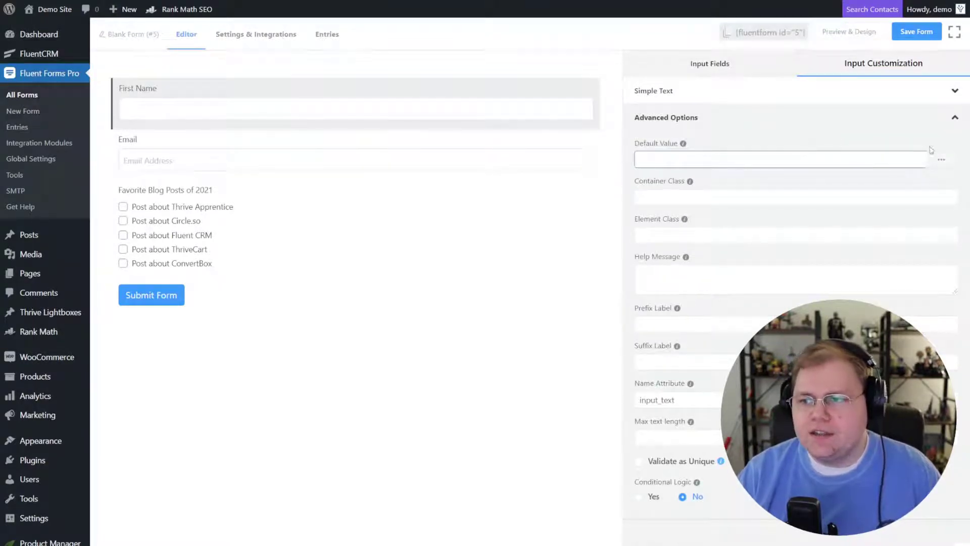
{"action": "left_click", "coordinate": [937, 162]}
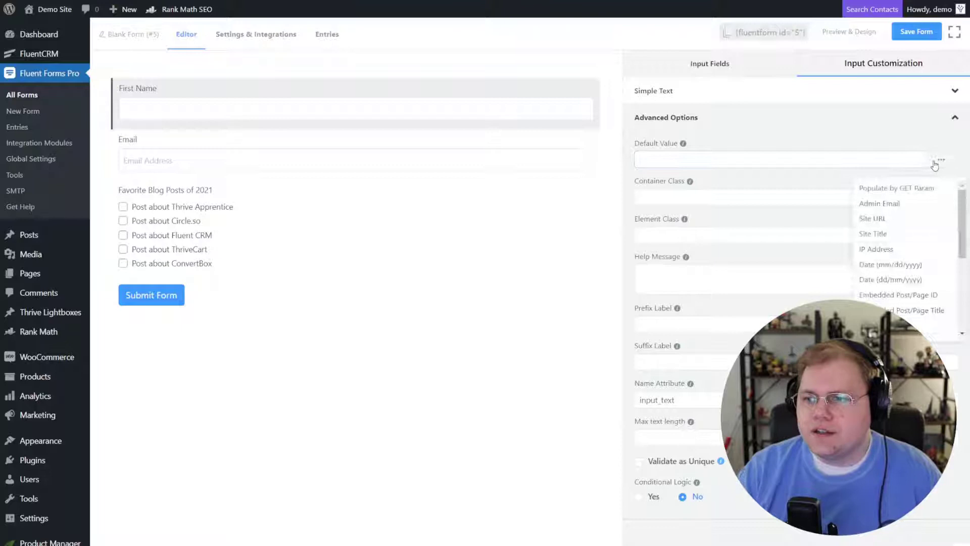
{"action": "left_click", "coordinate": [904, 192]}
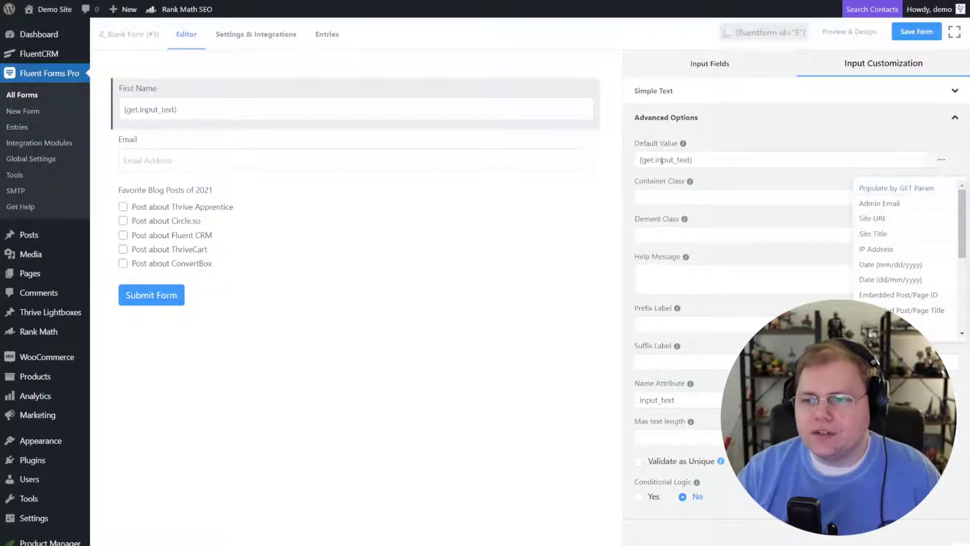
{"action": "left_click_drag", "start_coordinate": [655, 160], "coordinate": [692, 159]}
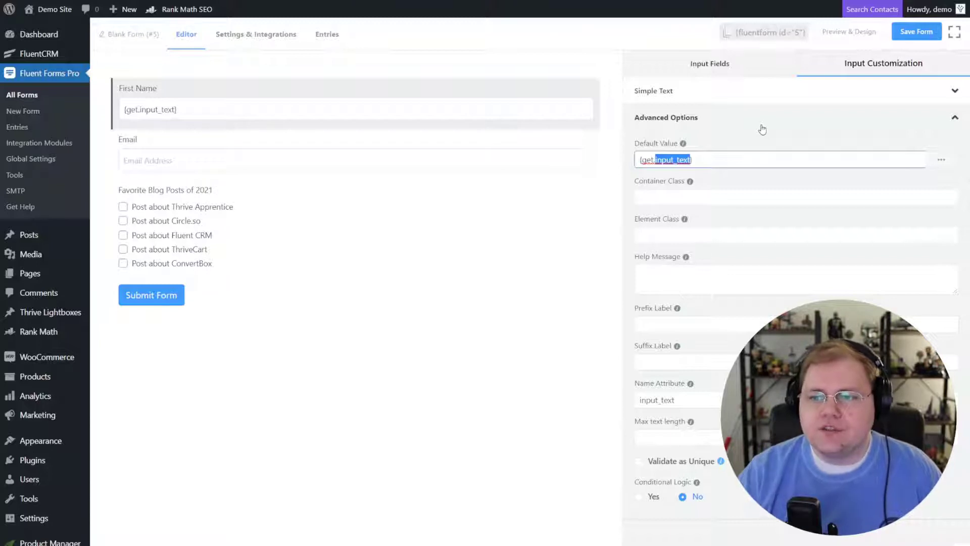
{"action": "left_click", "coordinate": [646, 161]}
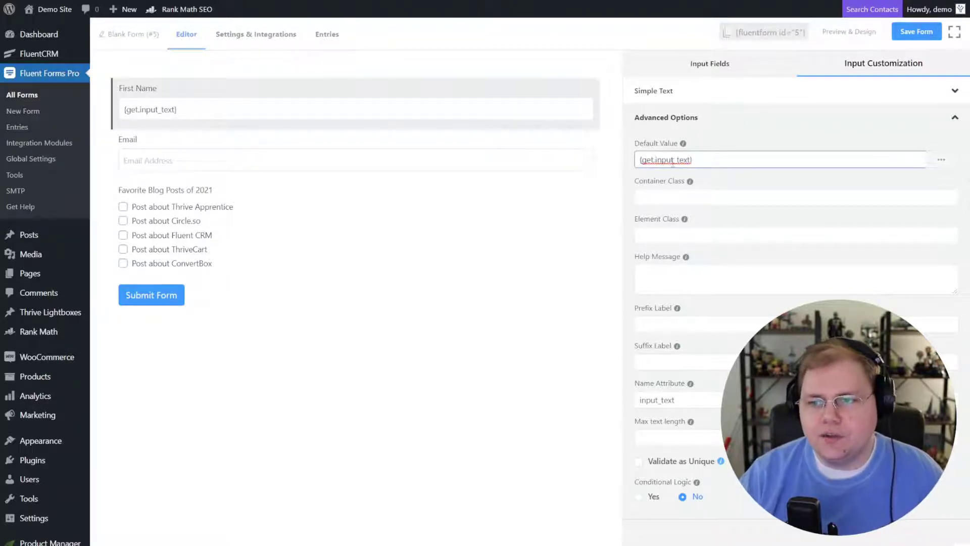
{"action": "left_click_drag", "start_coordinate": [655, 160], "coordinate": [693, 160]}
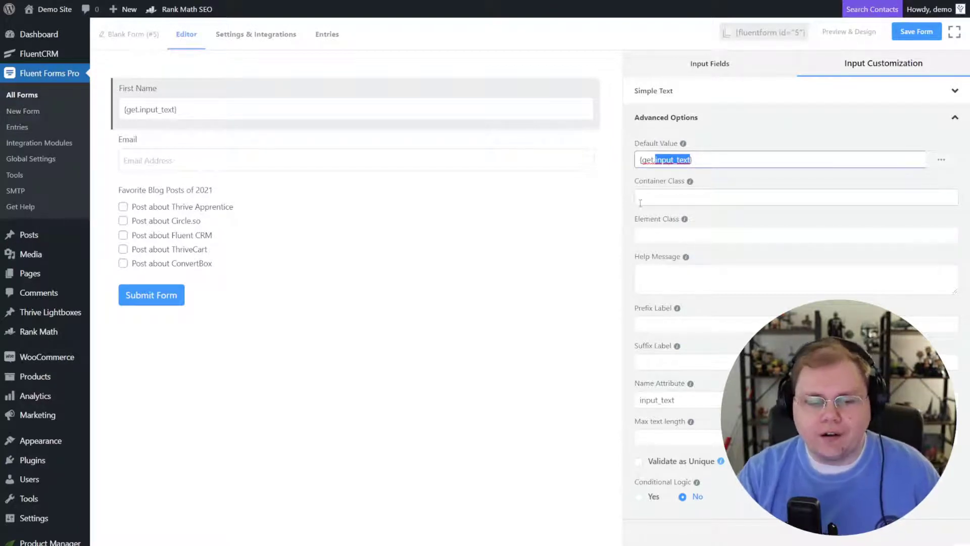
{"action": "type", "text": "first_name}"}
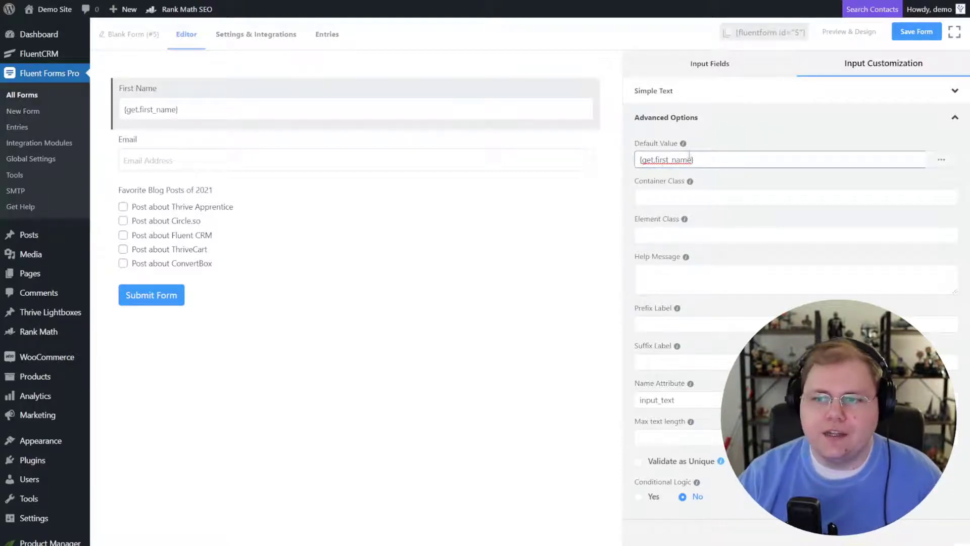
{"action": "left_click", "coordinate": [722, 124]}
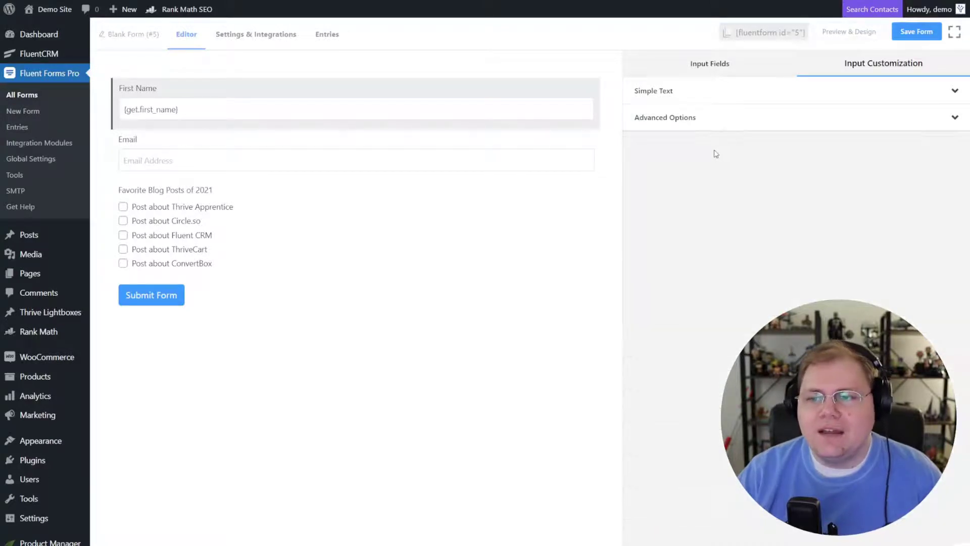
Set the Email field's default value to {get.email} using Populate by GET Param
{"action": "left_click", "coordinate": [218, 157]}
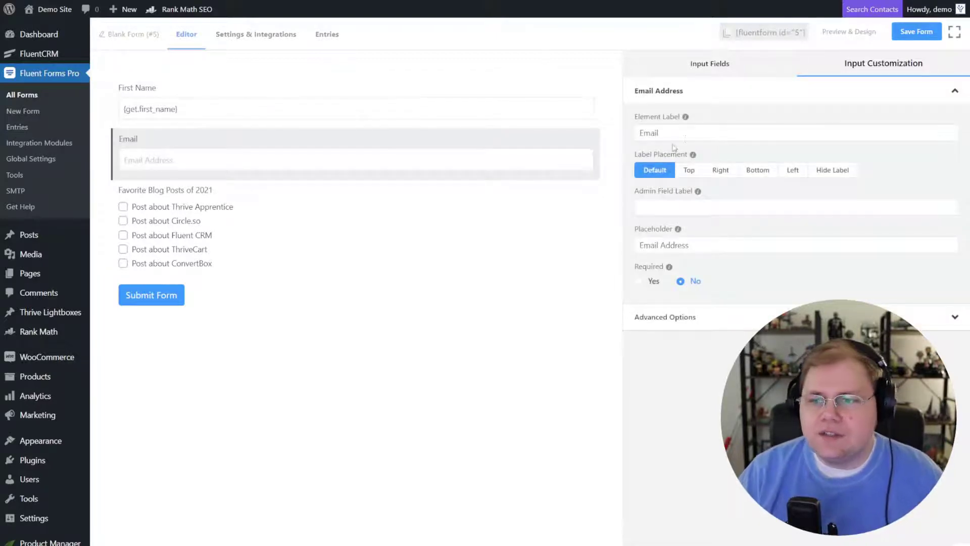
{"action": "left_click", "coordinate": [717, 317]}
{"action": "left_click", "coordinate": [674, 160]}
{"action": "type", "text": "{"}
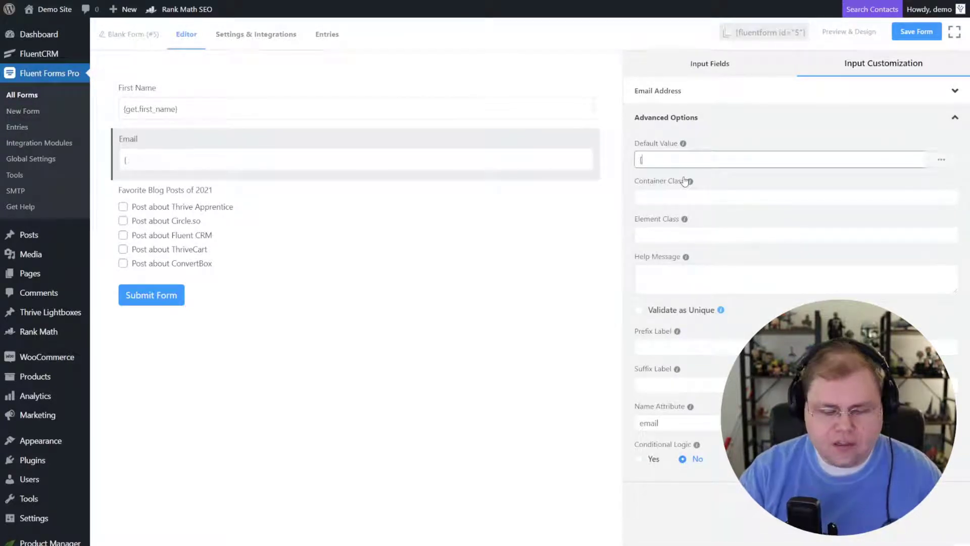
{"action": "type", "text": "get"}
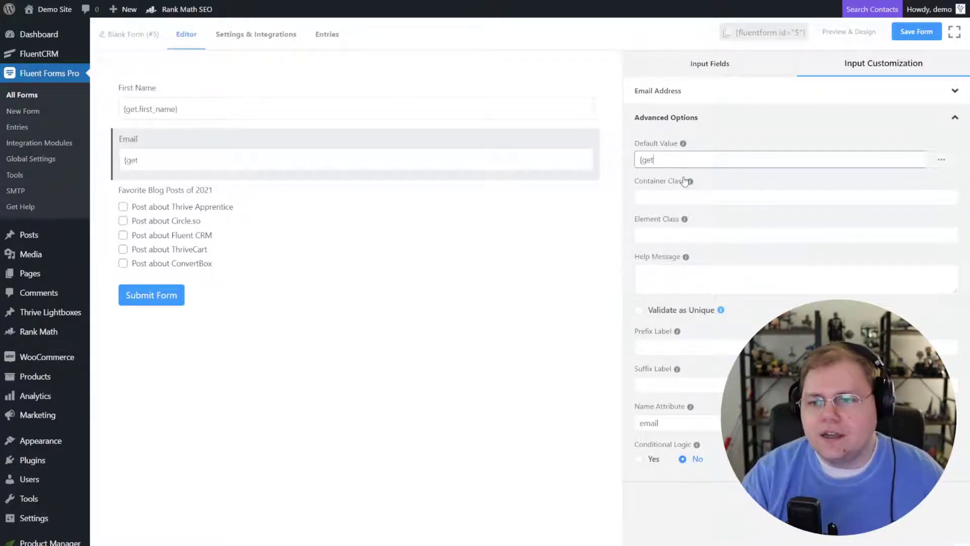
{"action": "left_click", "coordinate": [941, 160]}
{"action": "key", "text": "ctrl+a"}
{"action": "key", "text": "BackSpace"}
{"action": "left_click", "coordinate": [941, 160]}
{"action": "left_click", "coordinate": [890, 192]}
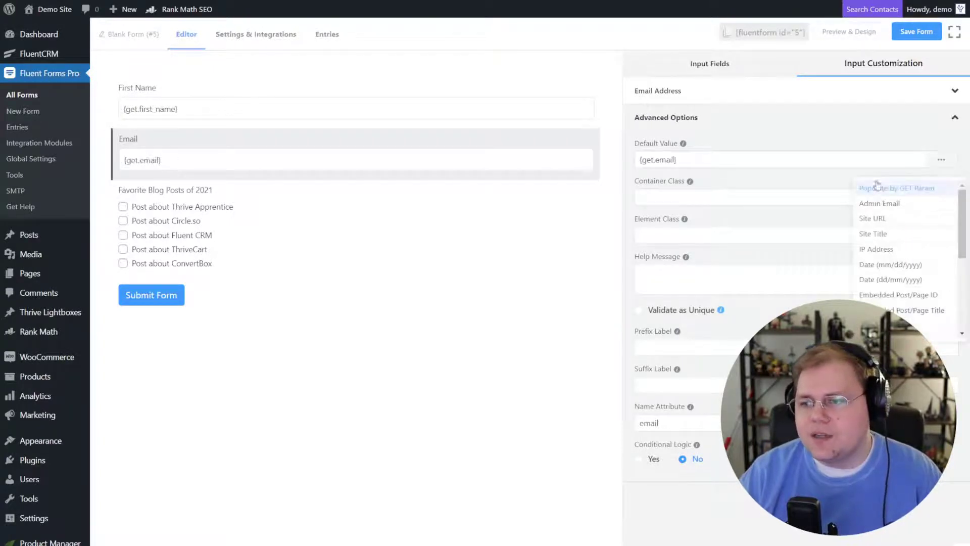
{"action": "left_click_drag", "start_coordinate": [677, 160], "coordinate": [697, 160]}
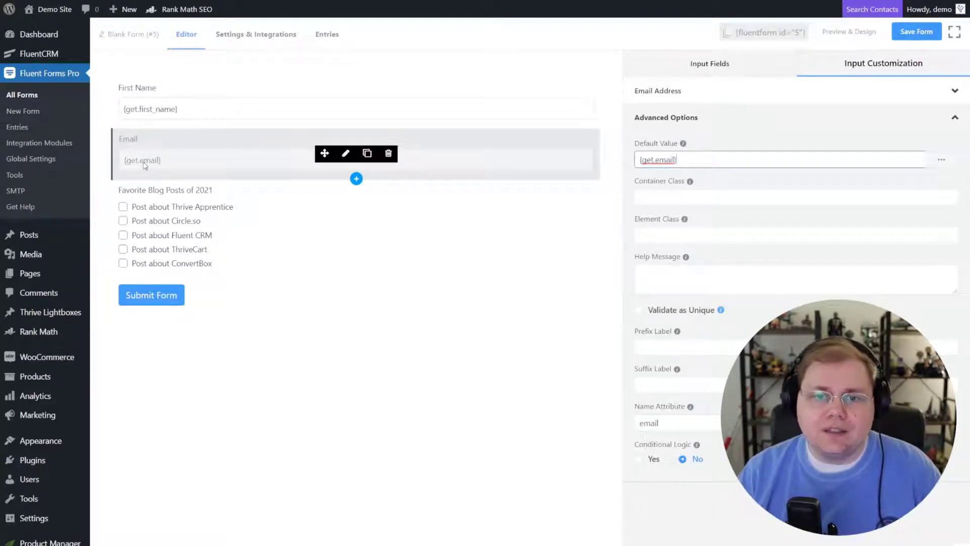
{"action": "left_click", "coordinate": [237, 190]}
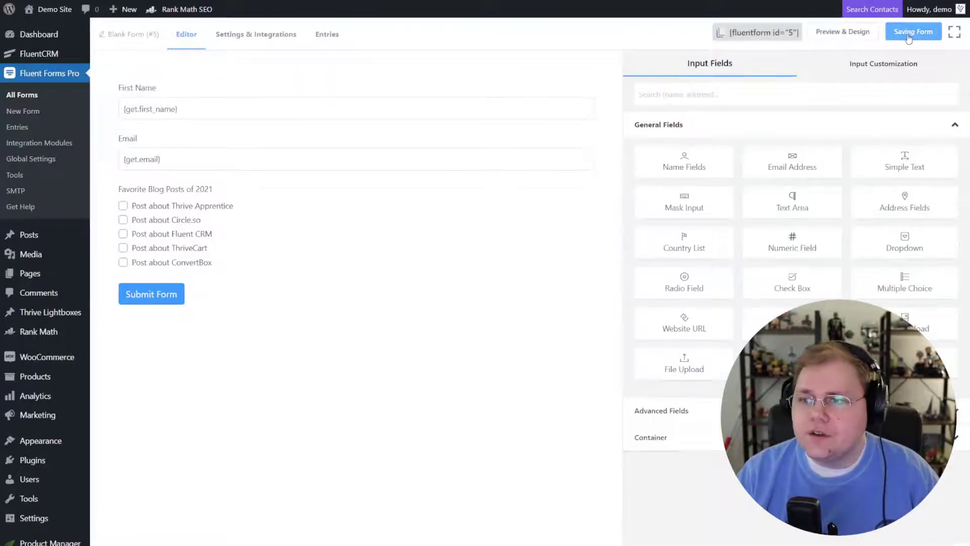
Save form #5 and show the Add New Integration list under Marketing & CRM Integrations
{"action": "left_click", "coordinate": [914, 33]}
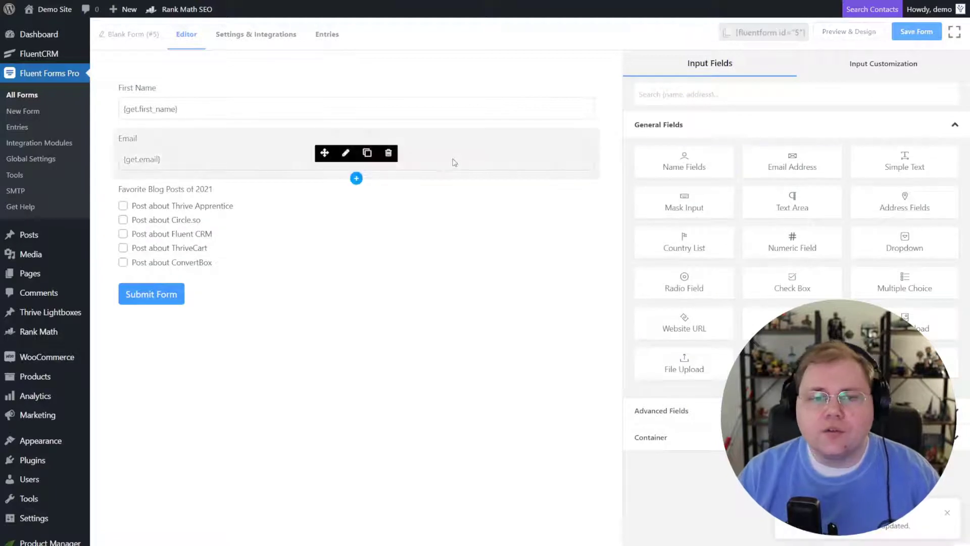
{"action": "left_click", "coordinate": [269, 37]}
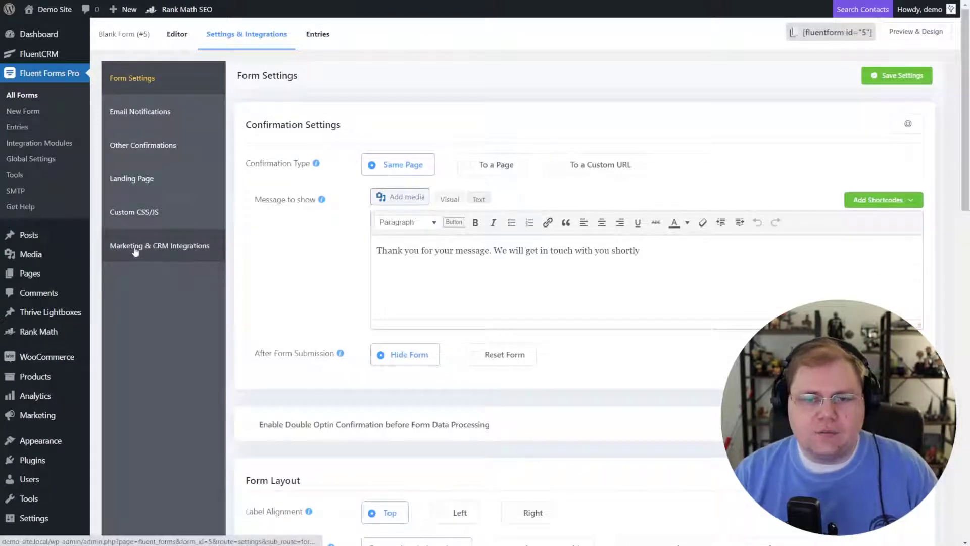
{"action": "left_click", "coordinate": [160, 246]}
{"action": "left_click", "coordinate": [892, 79]}
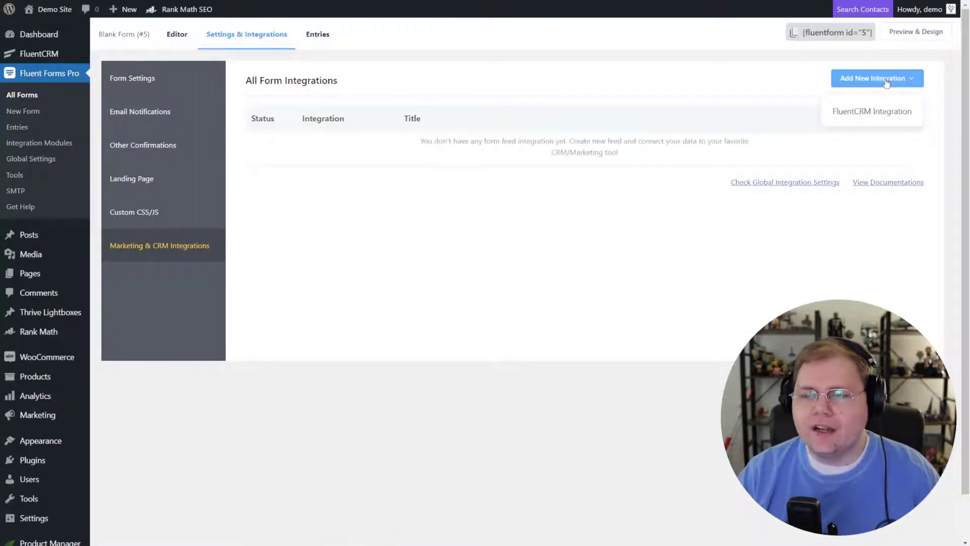
Start a FluentCRM feed adding contacts to the main email list, with Email Address mapped to Email
{"action": "left_click", "coordinate": [858, 115]}
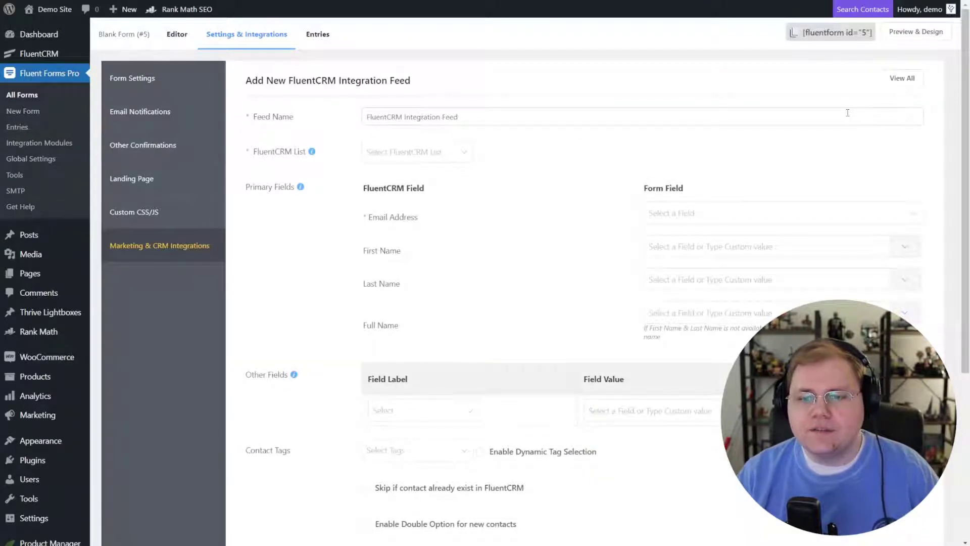
{"action": "scroll", "coordinate": [491, 169], "scroll_direction": "down", "scroll_amount": 1}
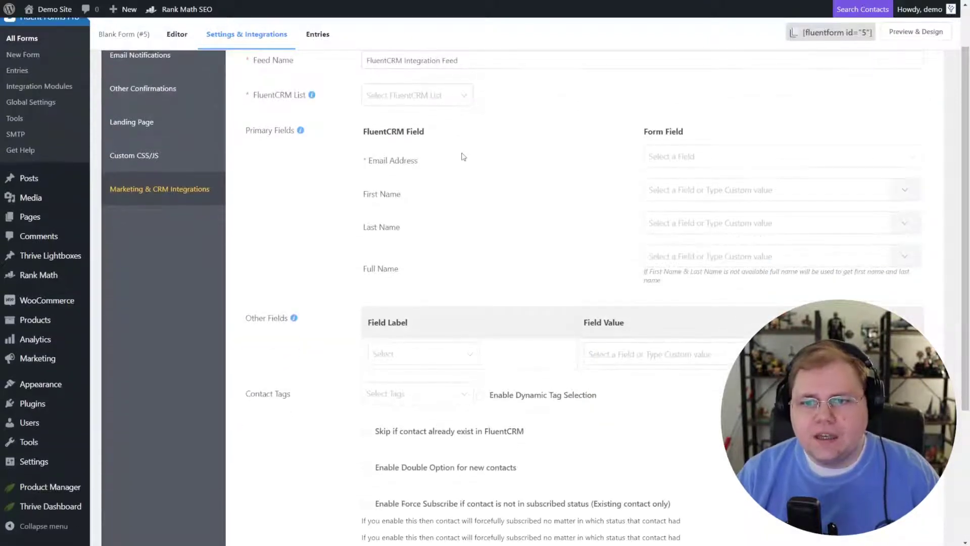
{"action": "scroll", "coordinate": [464, 165], "scroll_direction": "up", "scroll_amount": 1}
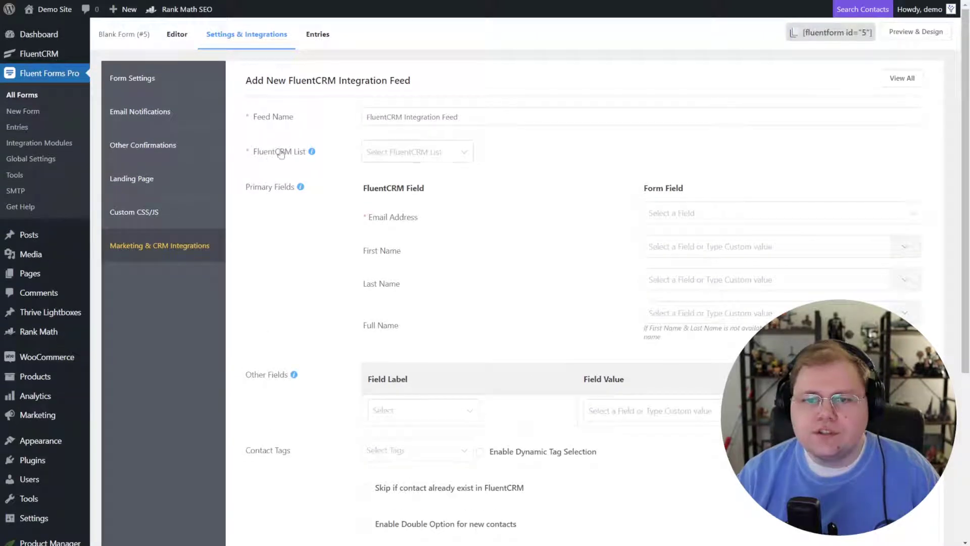
{"action": "left_click", "coordinate": [416, 152]}
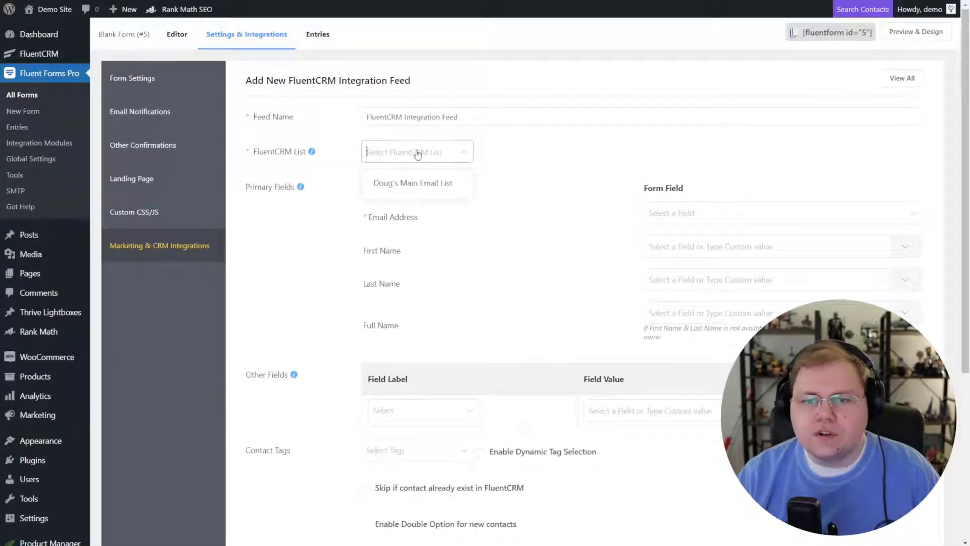
{"action": "left_click", "coordinate": [410, 185]}
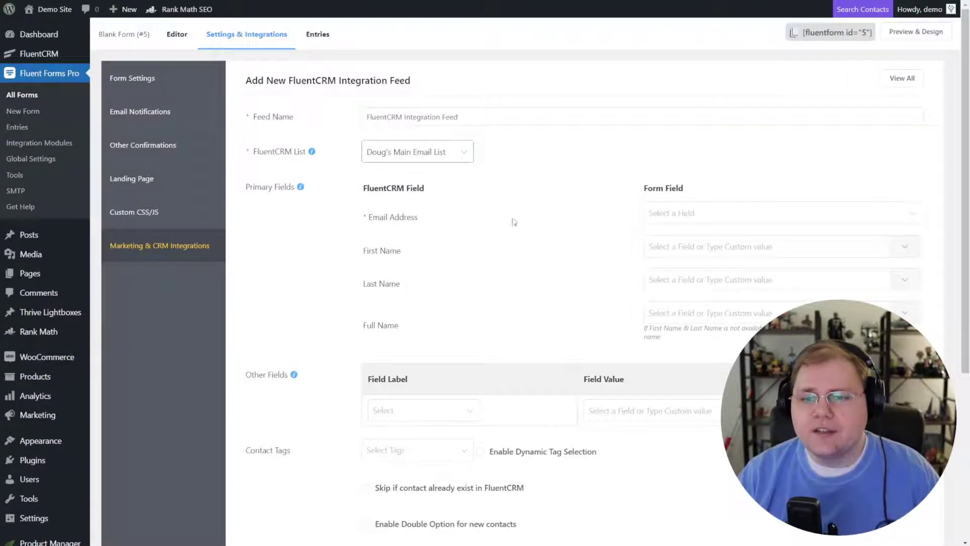
{"action": "scroll", "coordinate": [470, 221], "scroll_direction": "down", "scroll_amount": 2}
{"action": "scroll", "coordinate": [470, 221], "scroll_direction": "down", "scroll_amount": 1}
{"action": "left_click", "coordinate": [904, 161]}
{"action": "left_click", "coordinate": [665, 189]}
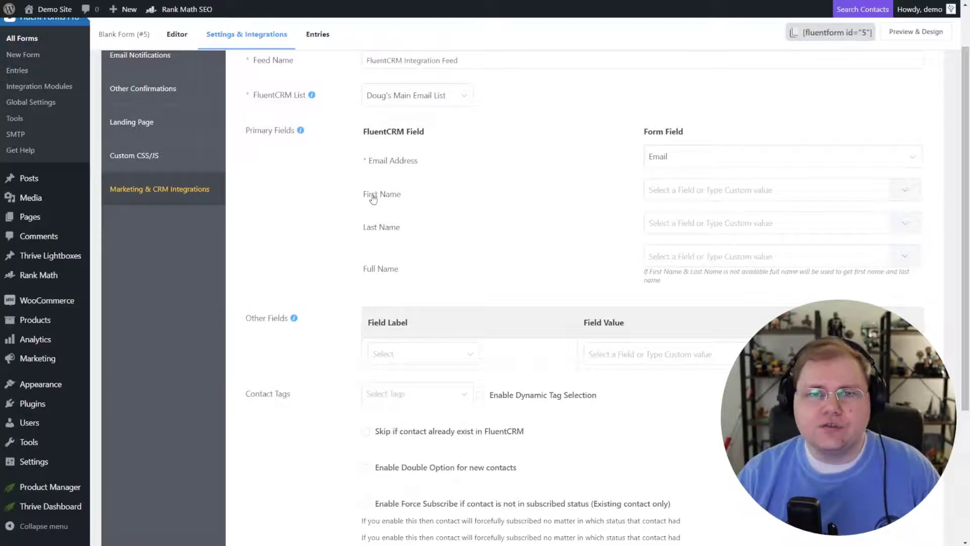
Clear the feed's First Name mapping and enable Dynamic Tag Selection
{"action": "left_click", "coordinate": [906, 195]}
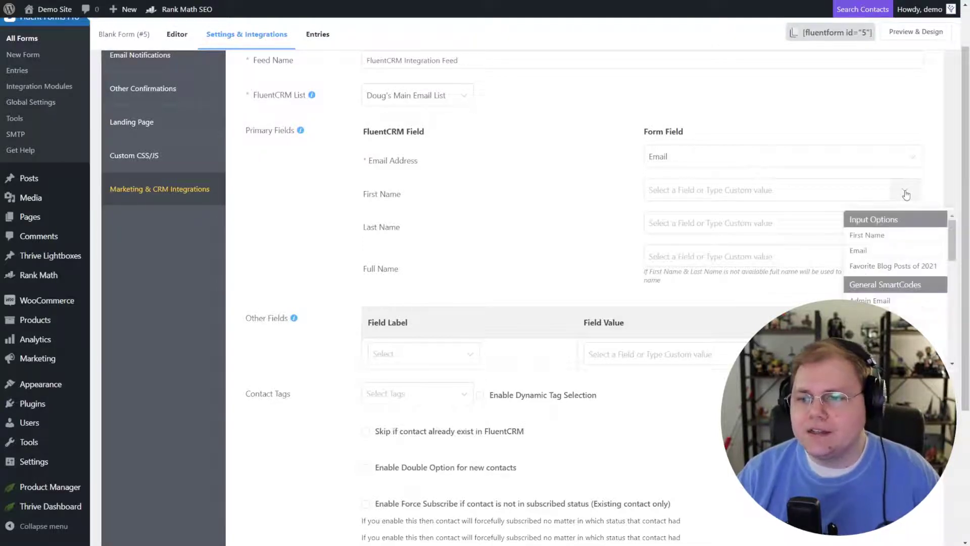
{"action": "left_click", "coordinate": [877, 240]}
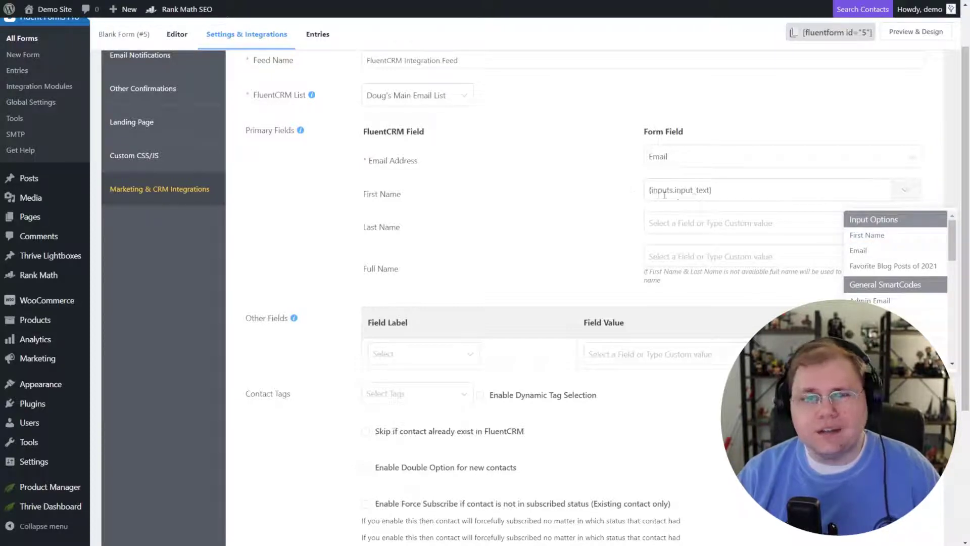
{"action": "left_click_drag", "start_coordinate": [676, 190], "coordinate": [707, 195]}
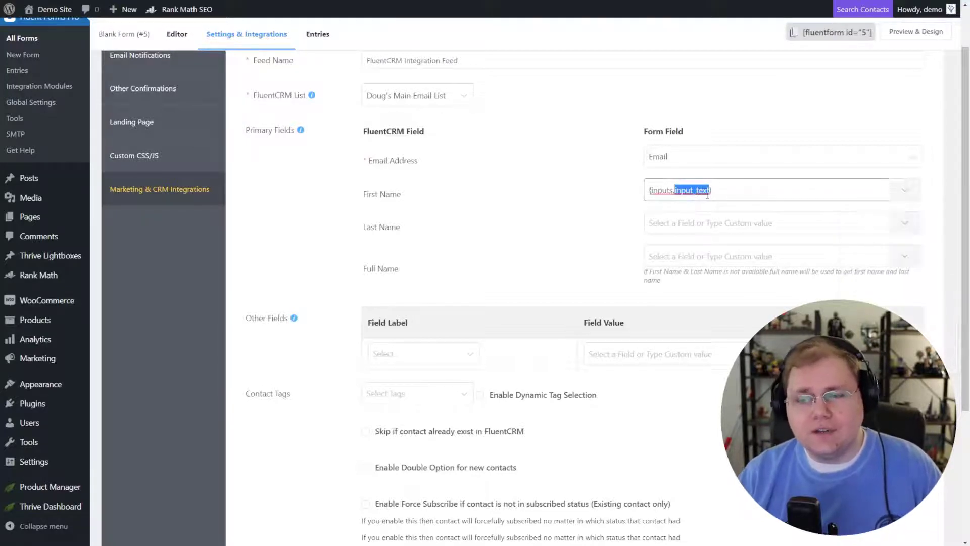
{"action": "left_click", "coordinate": [727, 187]}
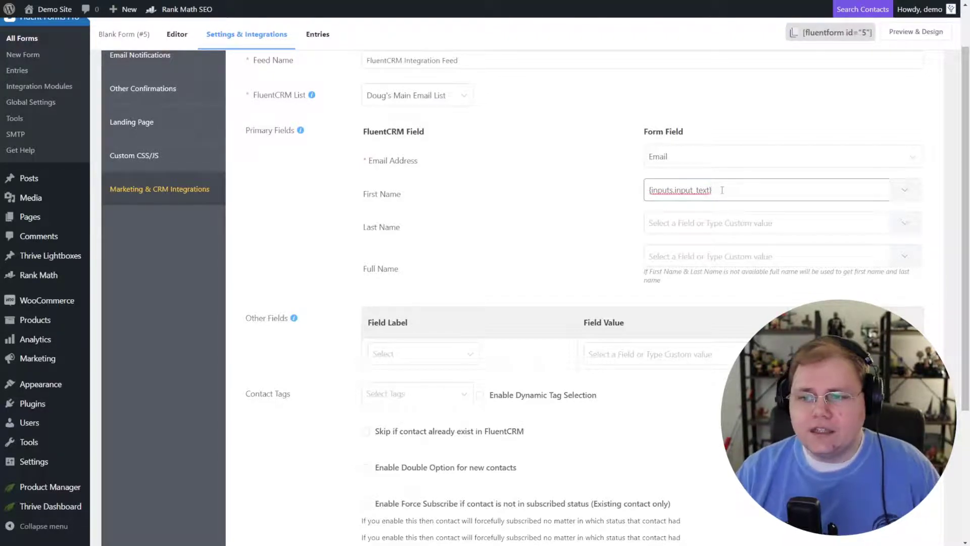
{"action": "left_click_drag", "start_coordinate": [726, 188], "coordinate": [632, 190]}
{"action": "key", "text": "BackSpace"}
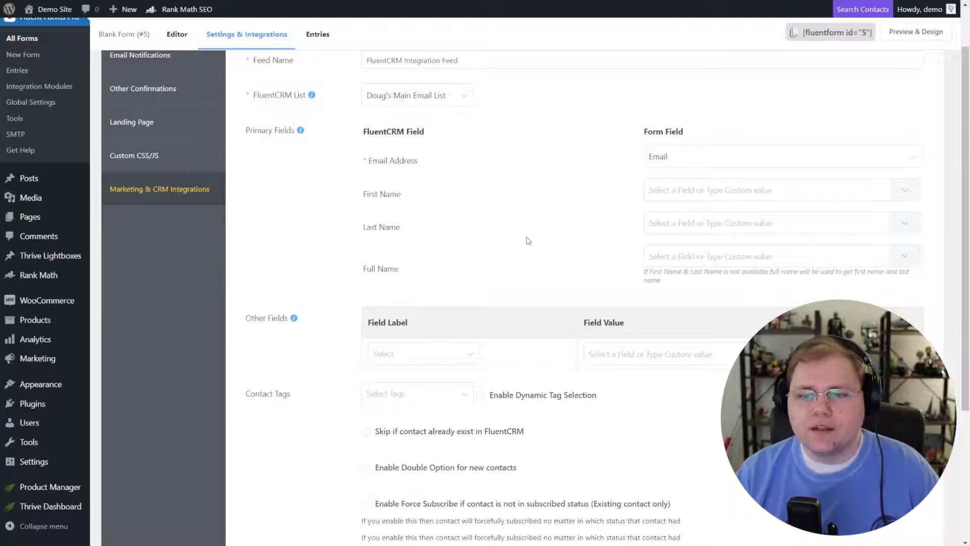
{"action": "scroll", "coordinate": [445, 233], "scroll_direction": "down", "scroll_amount": 3}
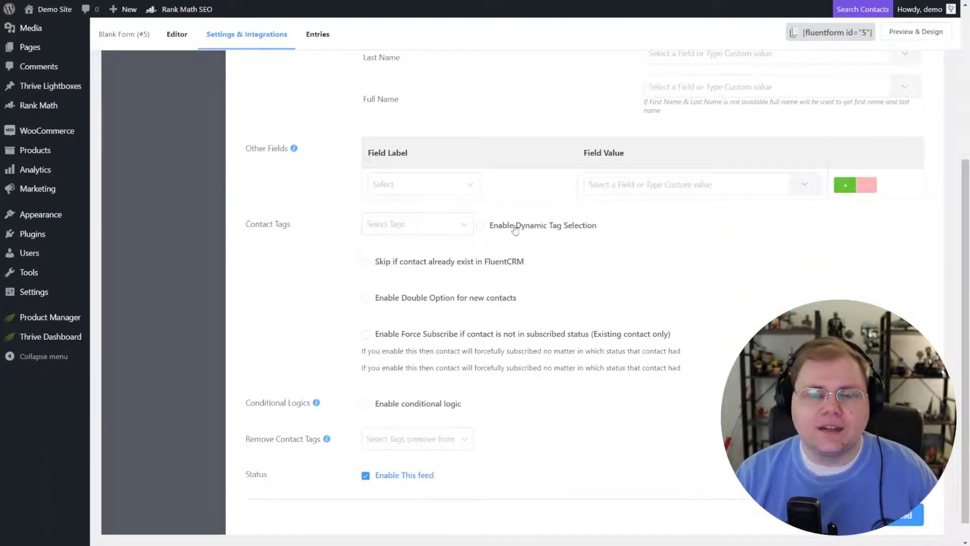
{"action": "left_click", "coordinate": [479, 225]}
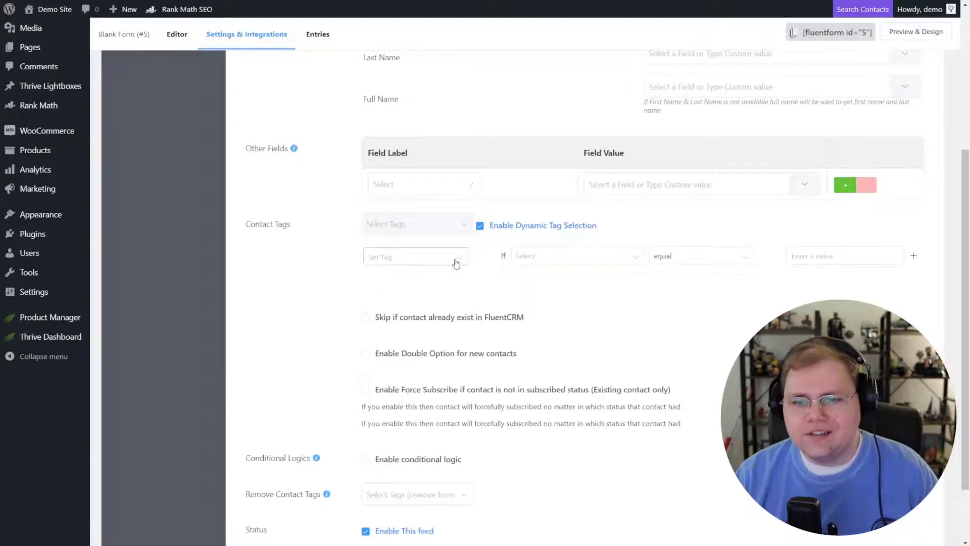
{"action": "left_click", "coordinate": [458, 261]}
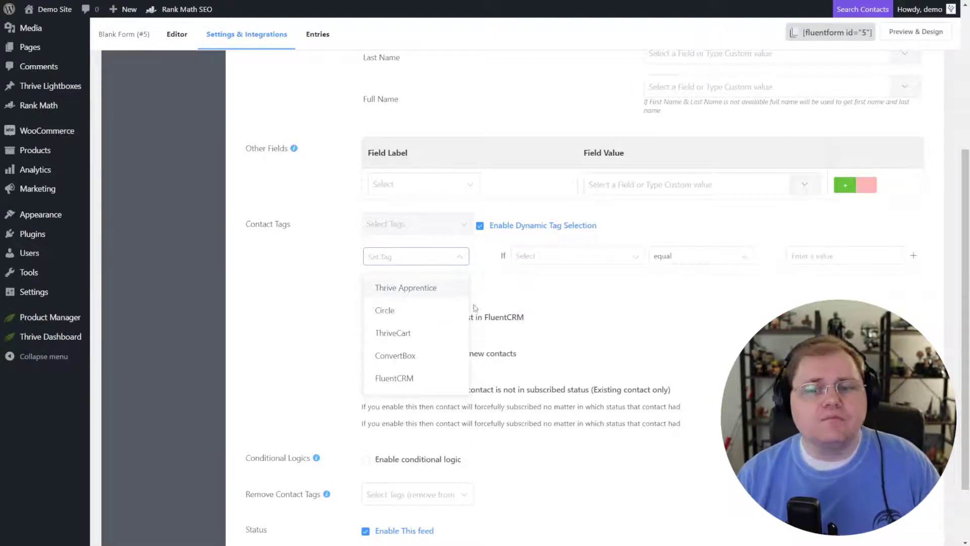
Apply the Thrive Apprentice tag when Favorite Blog Posts of 2021 equals Post about Thrive Apprentice
{"action": "left_click", "coordinate": [415, 291]}
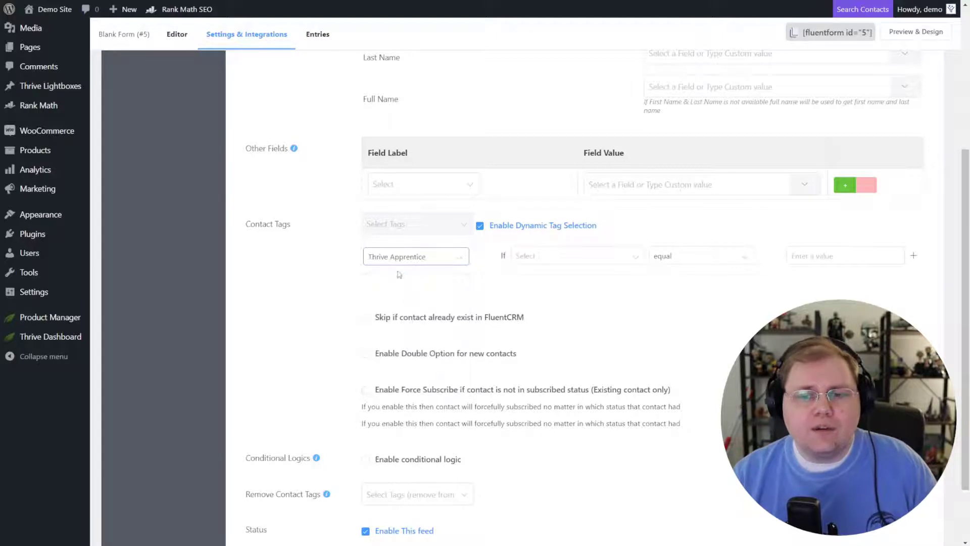
{"action": "left_click", "coordinate": [553, 260]}
{"action": "left_click", "coordinate": [562, 337]}
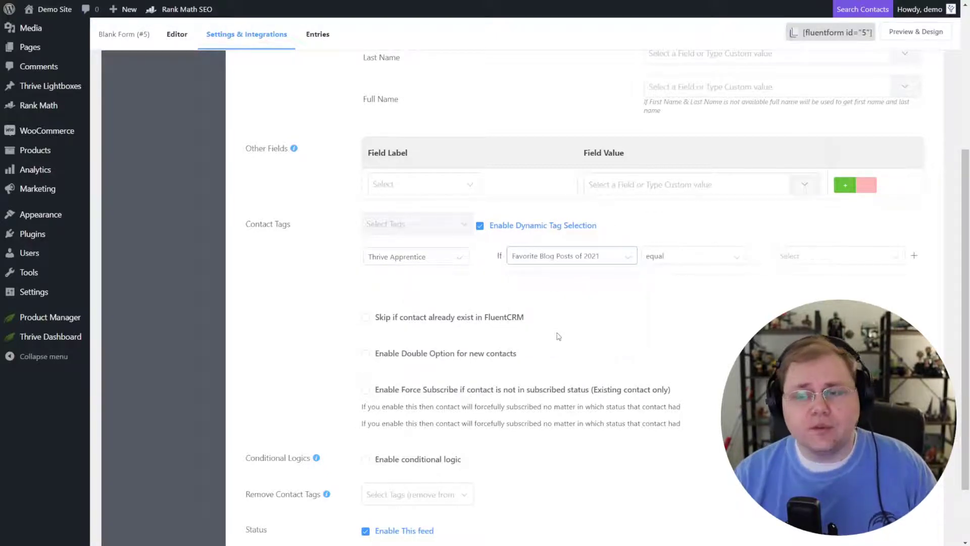
{"action": "left_click", "coordinate": [825, 256]}
{"action": "left_click", "coordinate": [825, 287]}
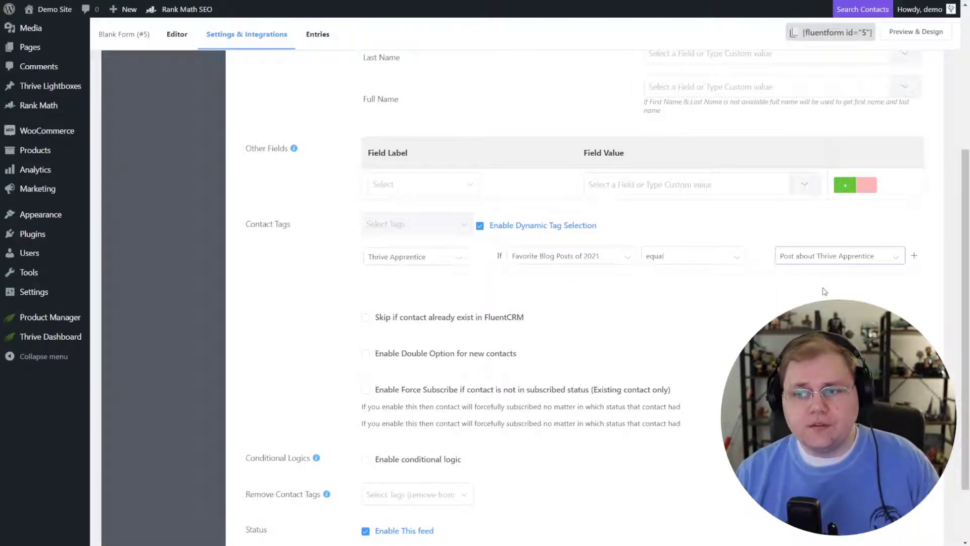
Add four more tag rule rows to the FluentCRM feed
{"action": "left_click", "coordinate": [913, 258]}
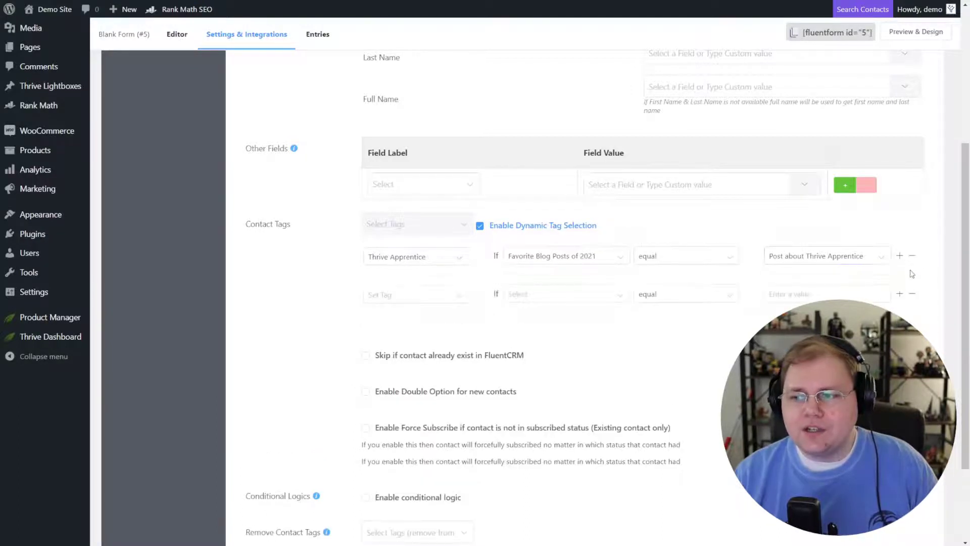
{"action": "left_click", "coordinate": [900, 295]}
{"action": "left_click", "coordinate": [899, 332]}
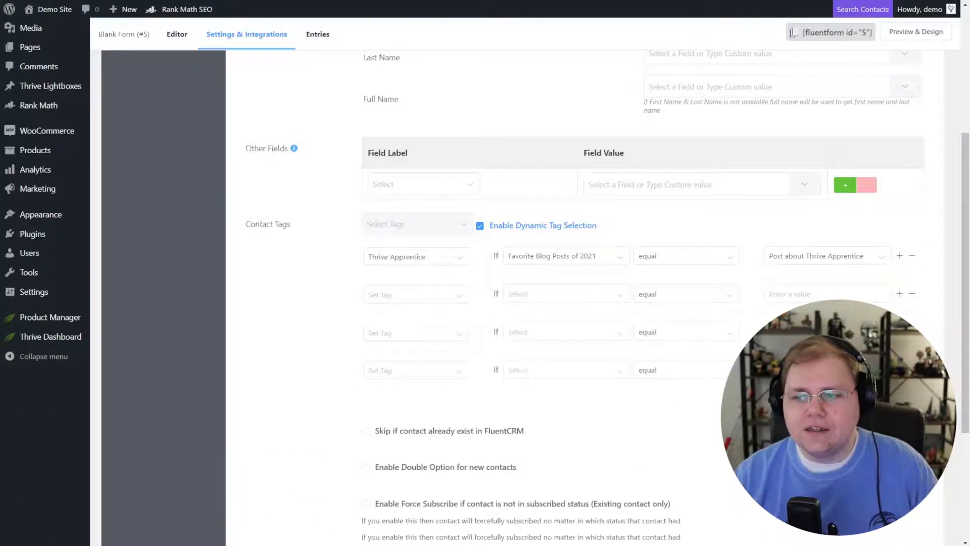
{"action": "left_click", "coordinate": [899, 332]}
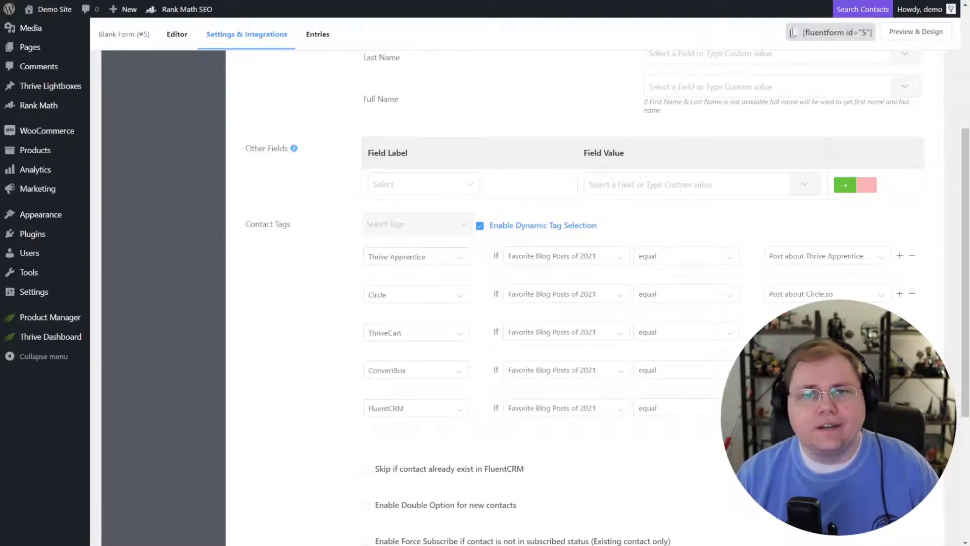
{"action": "scroll", "coordinate": [347, 373], "scroll_direction": "down", "scroll_amount": 5}
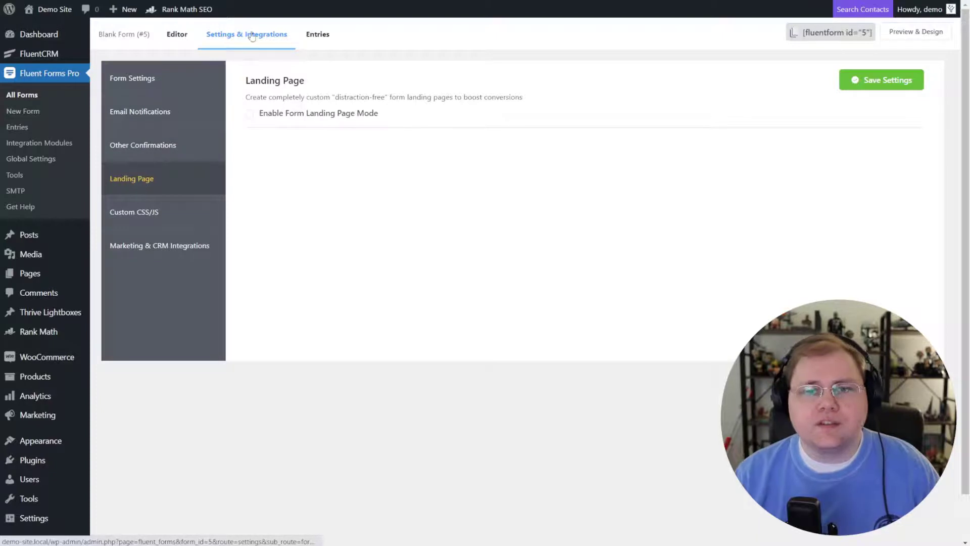
Enable Form Landing Page Mode for form #5 and save the landing page settings
{"action": "left_click", "coordinate": [258, 114]}
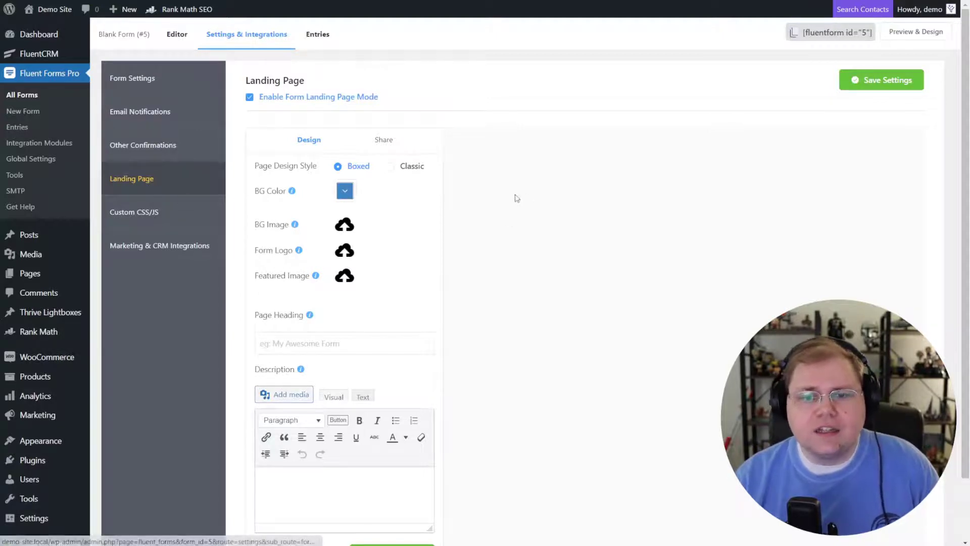
{"action": "left_click", "coordinate": [883, 79]}
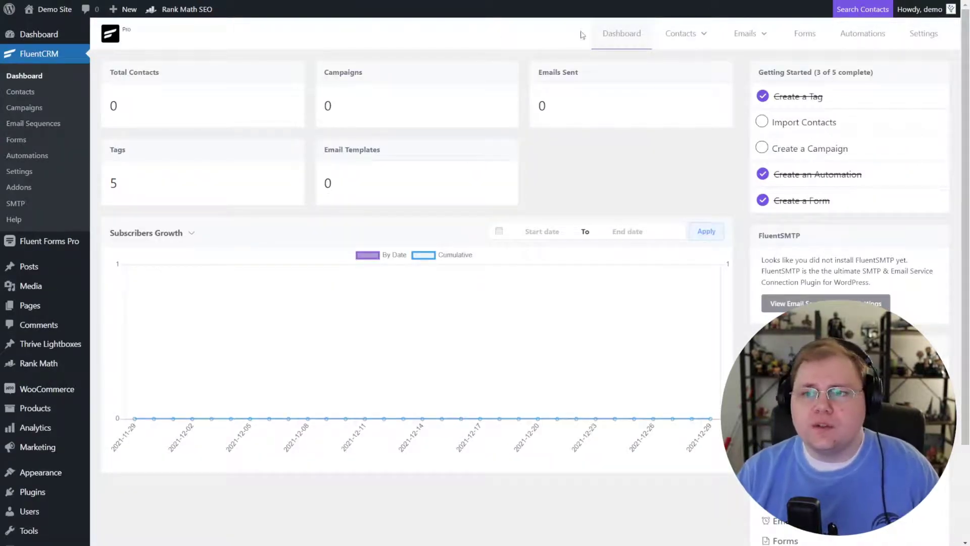
Create the email campaign 'Favorite Blog of 2021' from All Campaigns and continue to Compose
{"action": "mouse_move", "coordinate": [747, 38]}
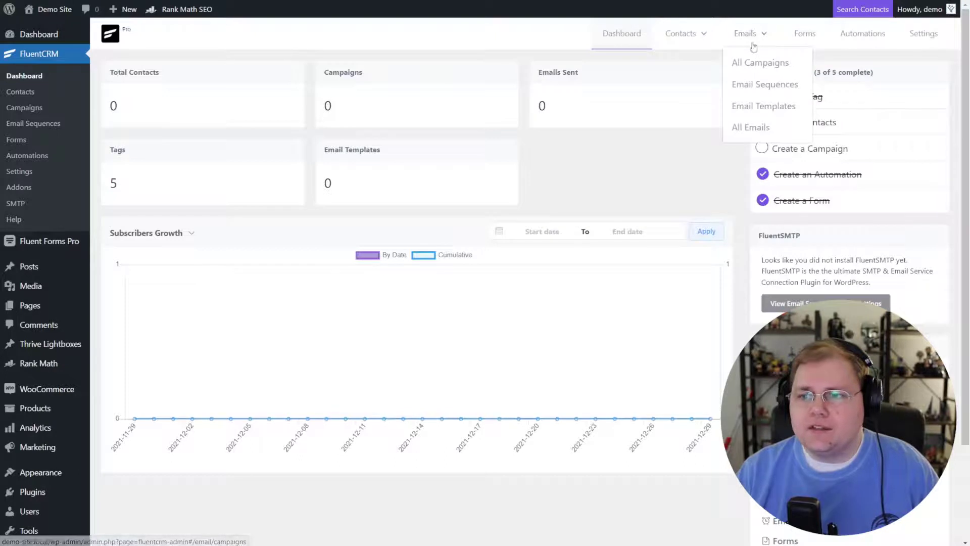
{"action": "left_click", "coordinate": [762, 66]}
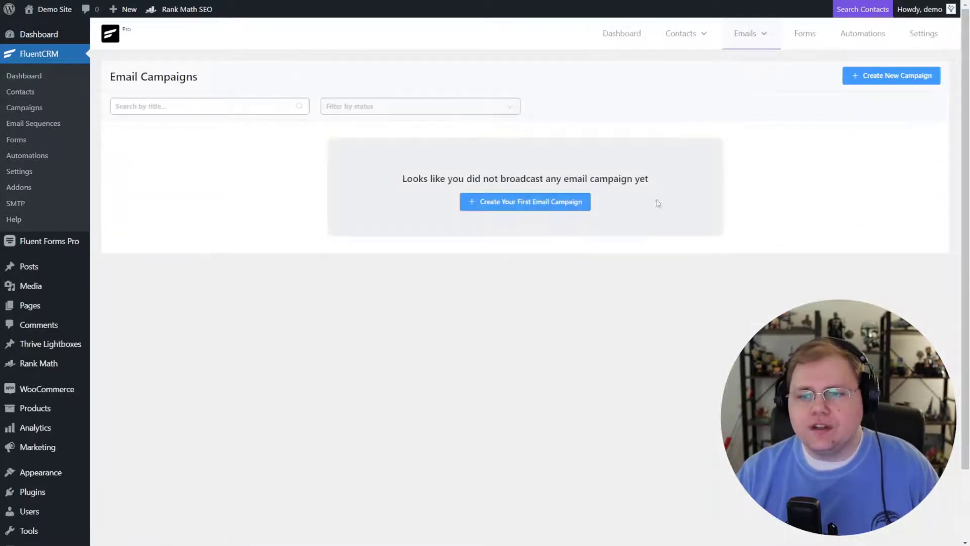
{"action": "left_click", "coordinate": [507, 204]}
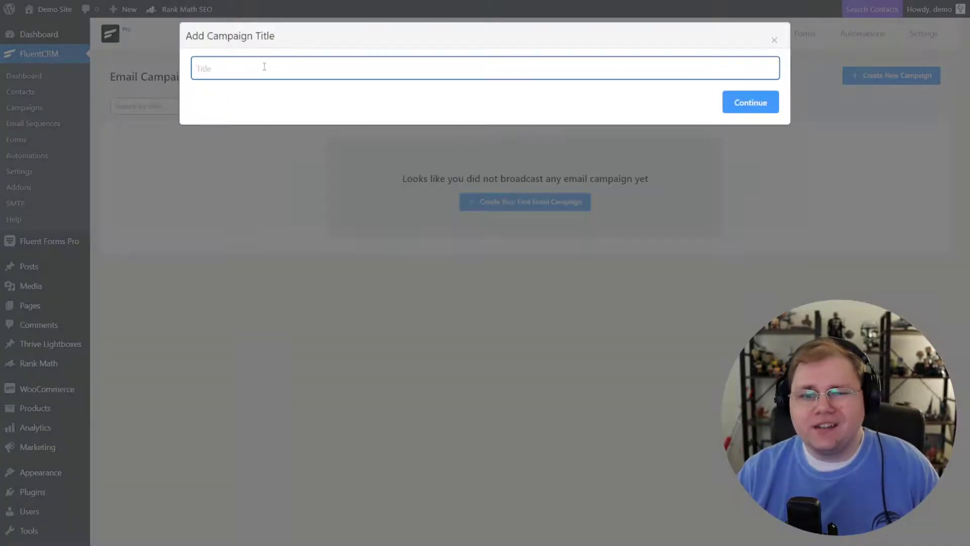
{"action": "type", "text": "Favorite Blog of"}
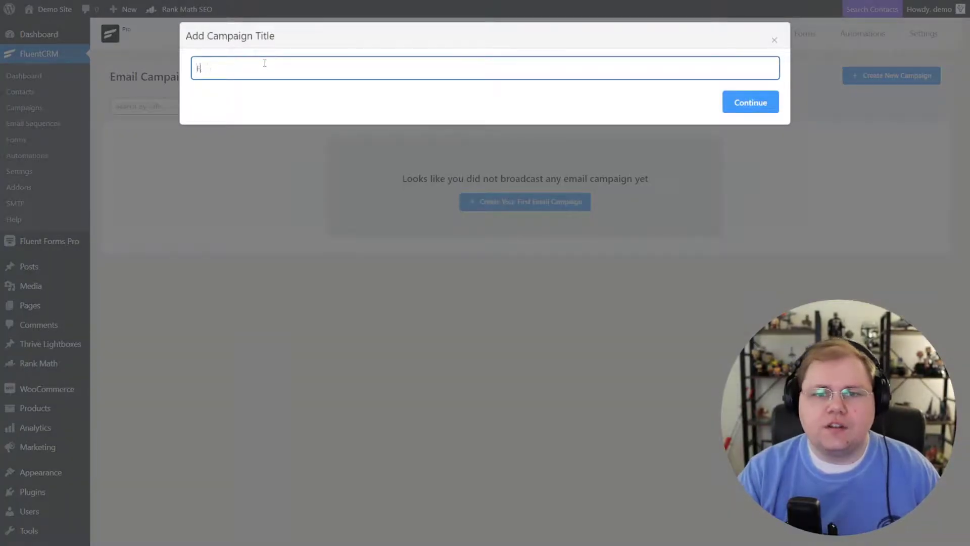
{"action": "type", "text": " 2021"}
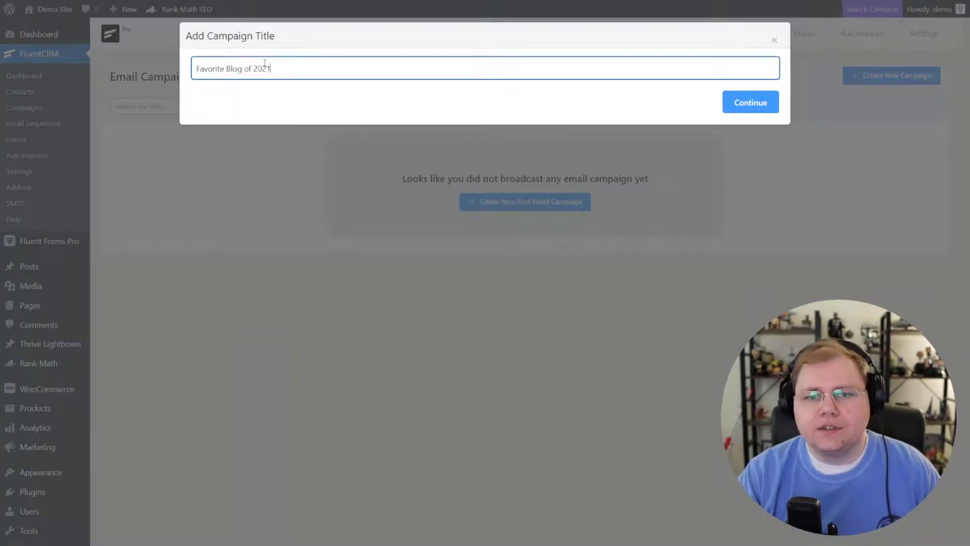
{"action": "left_click", "coordinate": [758, 105]}
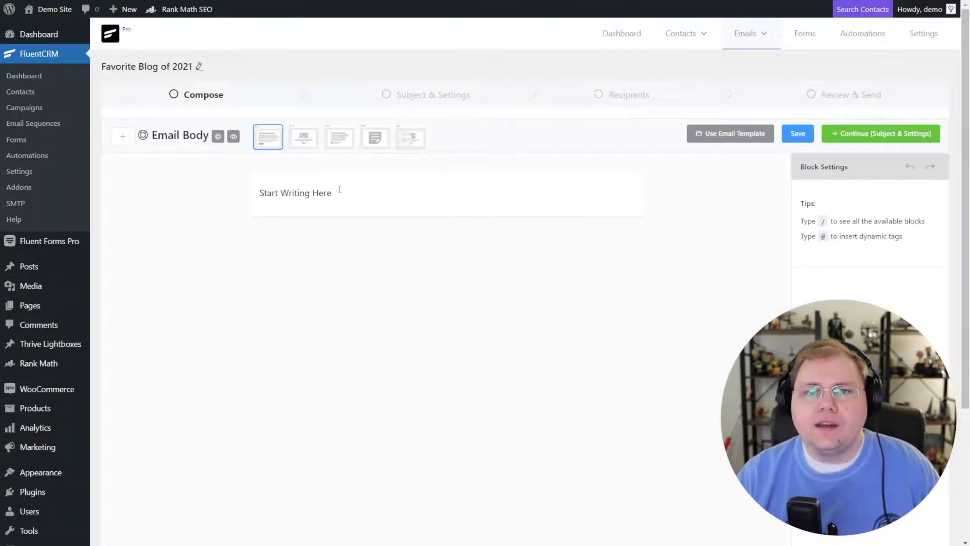
{"action": "left_click_drag", "start_coordinate": [340, 190], "coordinate": [260, 192]}
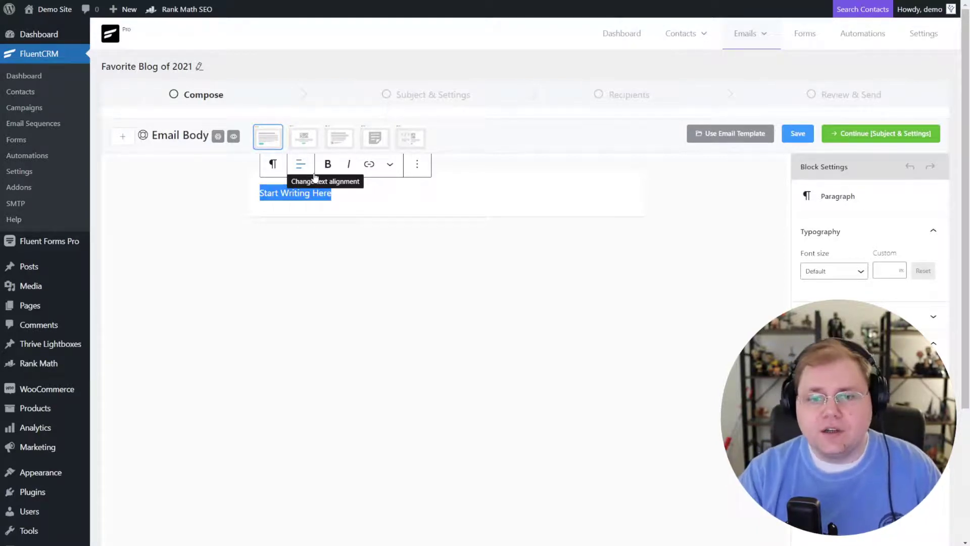
{"action": "type", "text": "Click here to vote on your favorite posts of 2021"}
{"action": "left_click_drag", "start_coordinate": [458, 196], "coordinate": [255, 193]}
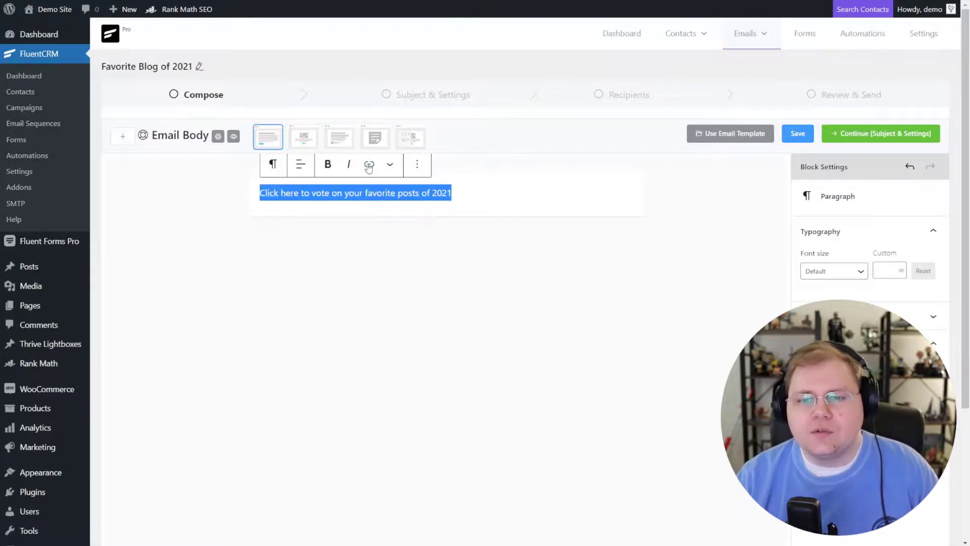
{"action": "left_click", "coordinate": [368, 166]}
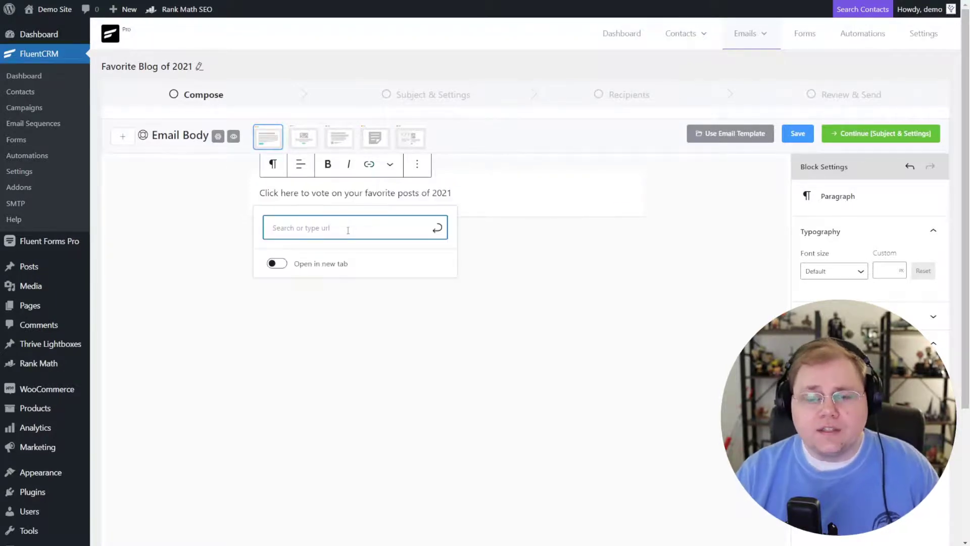
{"action": "type", "text": "http://demo-site.local/?ff_landing=5"}
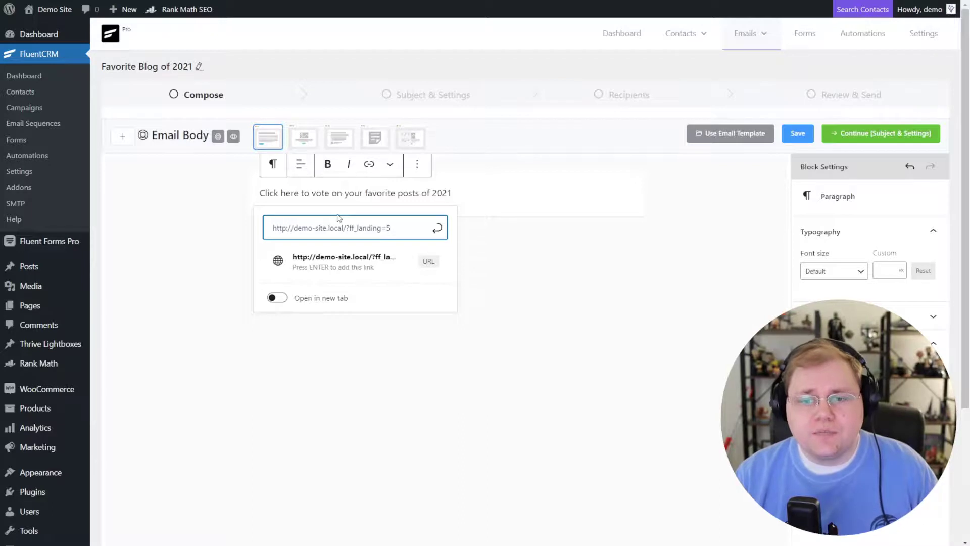
{"action": "key", "text": "Return"}
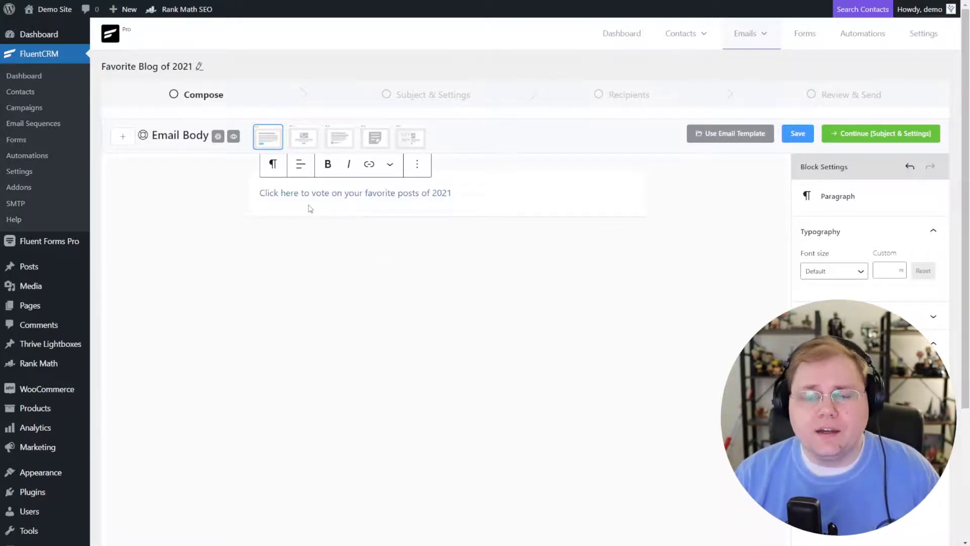
{"action": "left_click", "coordinate": [328, 207]}
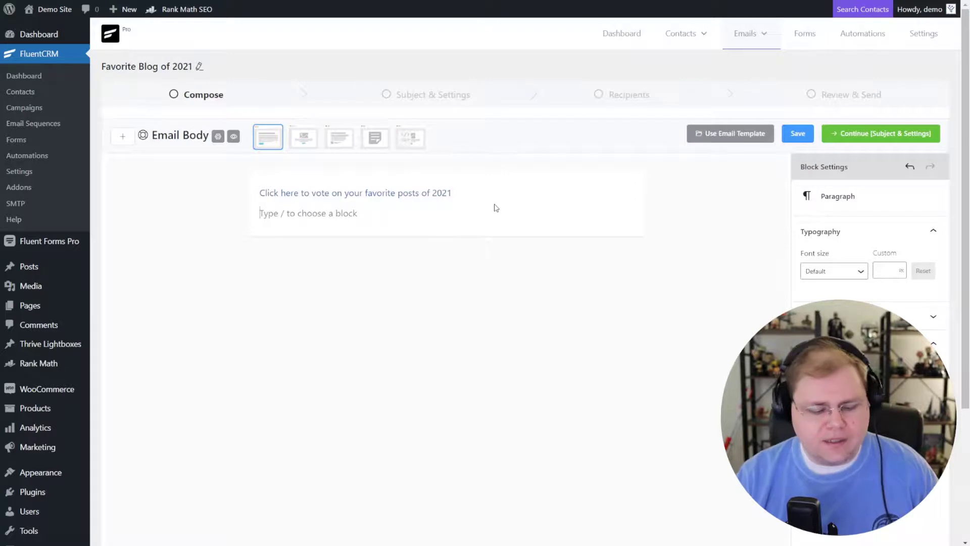
{"action": "type", "text": "@"}
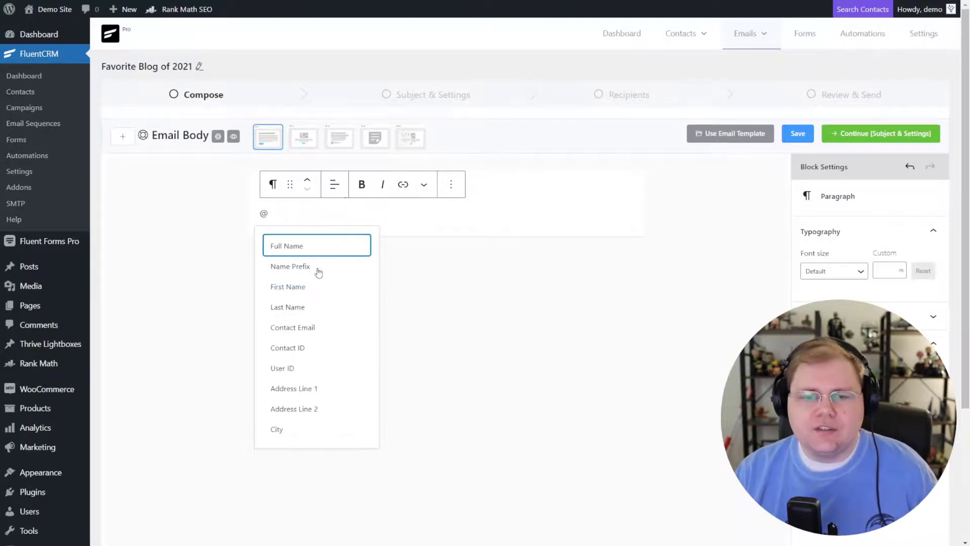
Insert the first name merge tag and append &first_name= with that tag to the vote link URL
{"action": "left_click", "coordinate": [286, 289]}
{"action": "left_click_drag", "start_coordinate": [349, 216], "coordinate": [254, 220]}
{"action": "key", "text": "ctrl+c"}
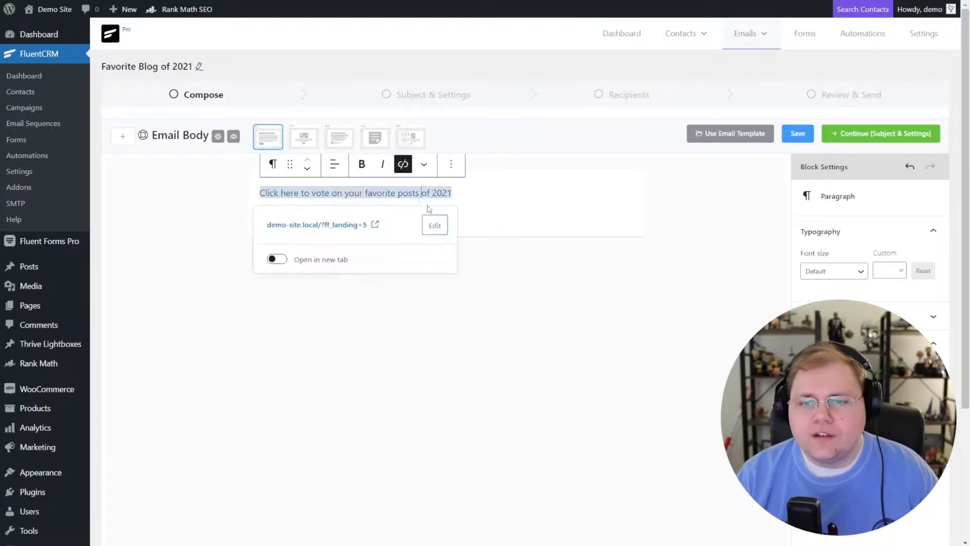
{"action": "left_click", "coordinate": [433, 227]}
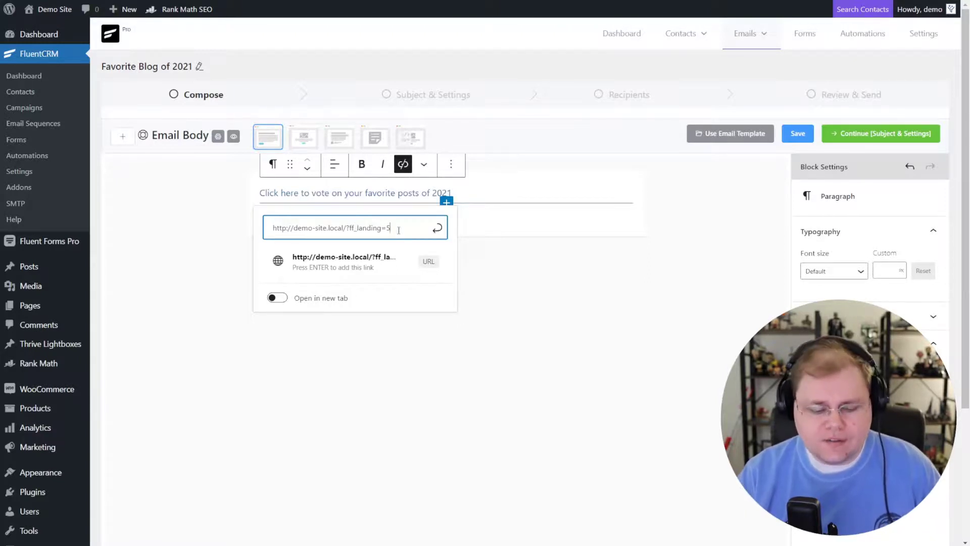
{"action": "type", "text": "&"}
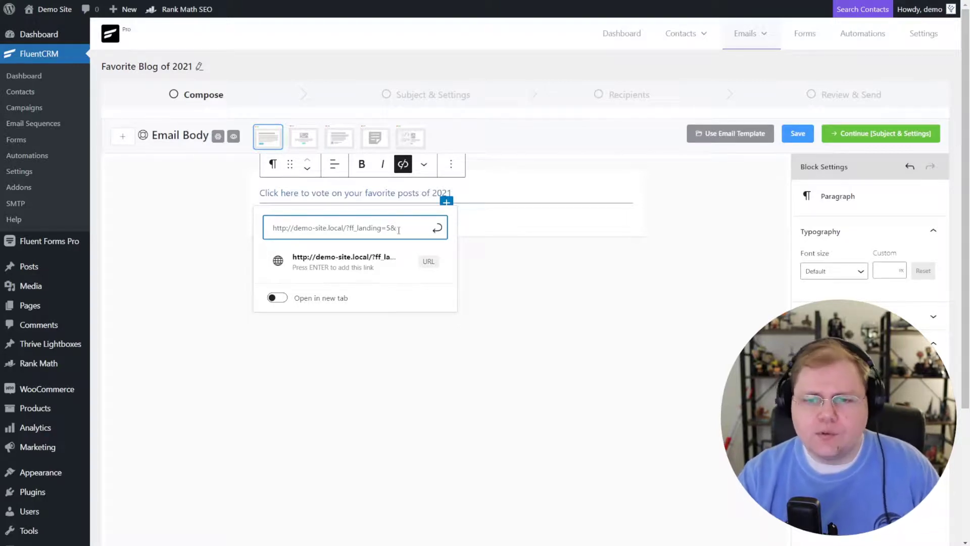
{"action": "type", "text": "first_name"}
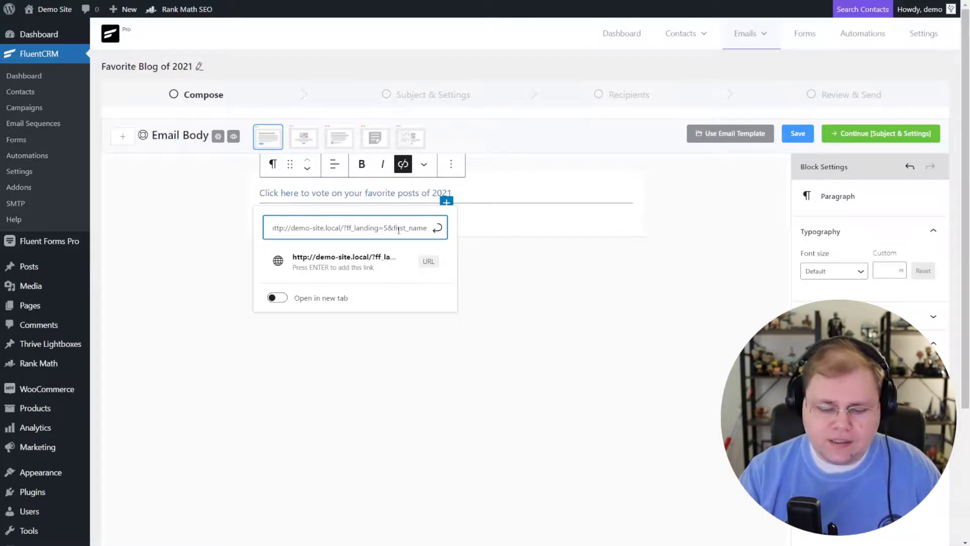
{"action": "type", "text": "="}
{"action": "key", "text": "ctrl+v"}
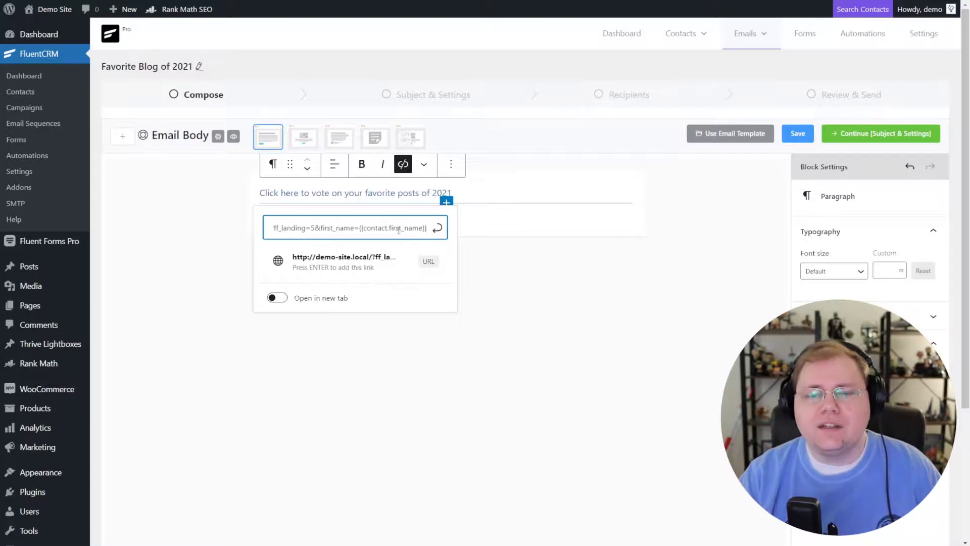
{"action": "key", "text": "Return"}
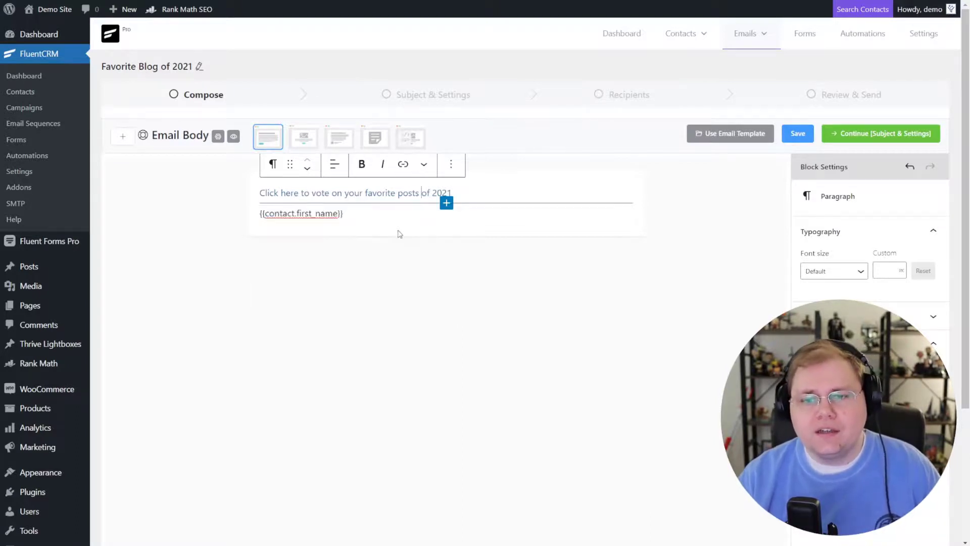
Insert the contact email merge tag and append &email= with that tag to the vote link URL
{"action": "left_click", "coordinate": [348, 216]}
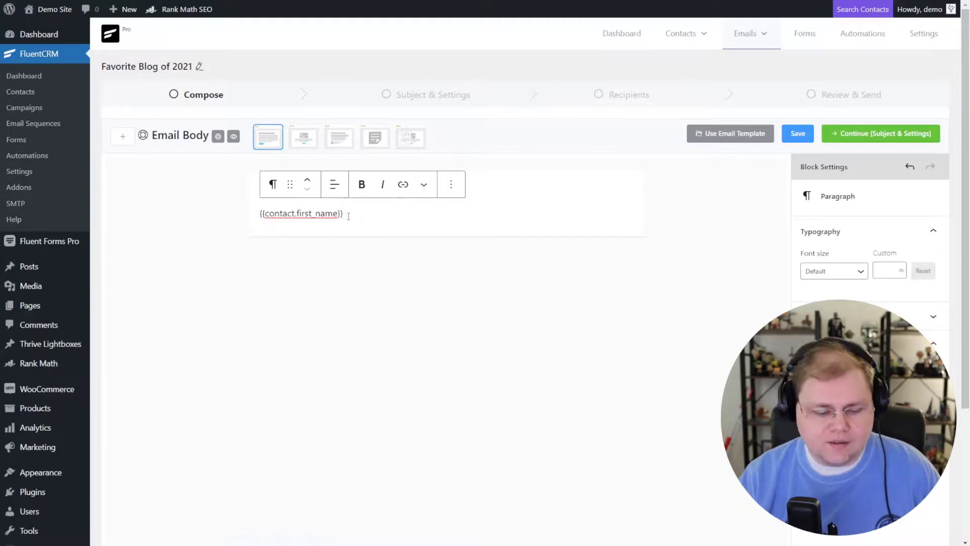
{"action": "key", "text": "Return"}
{"action": "type", "text": "@"}
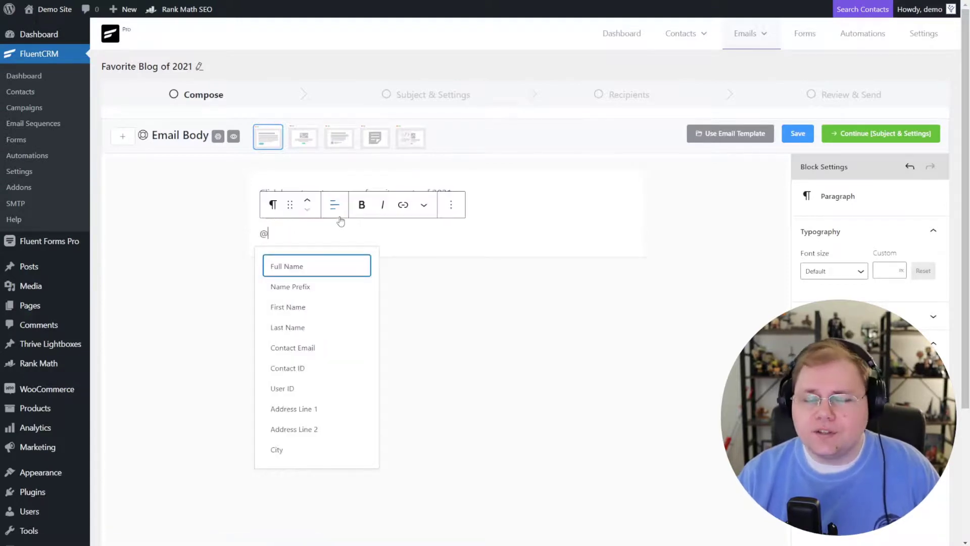
{"action": "left_click", "coordinate": [298, 354]}
{"action": "left_click_drag", "start_coordinate": [323, 234], "coordinate": [260, 237]}
{"action": "key", "text": "ctrl+c"}
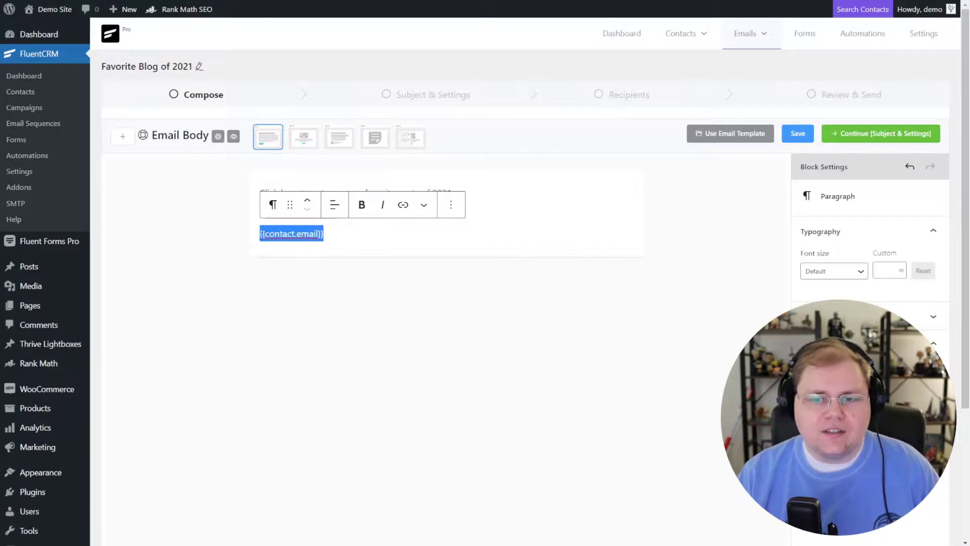
{"action": "left_click", "coordinate": [433, 195]}
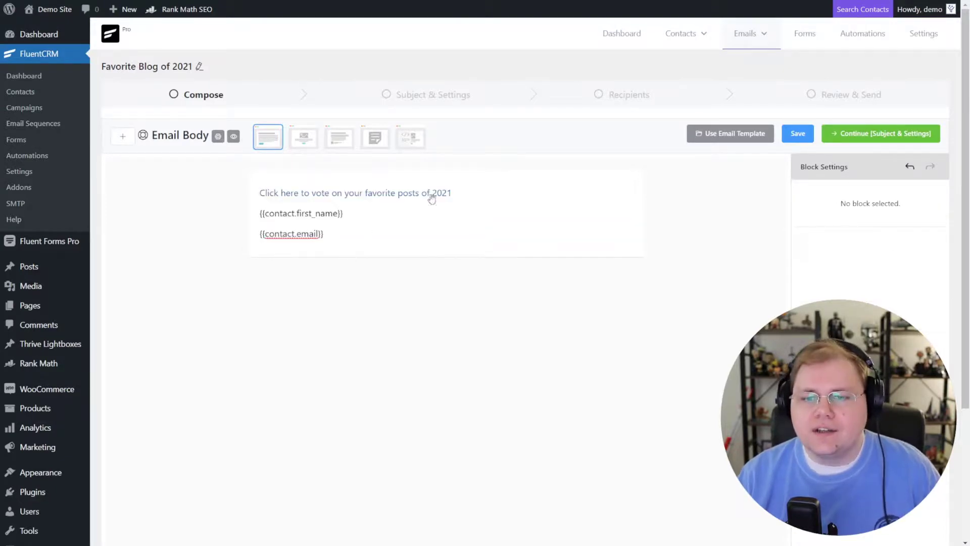
{"action": "key", "text": "shift+Home"}
{"action": "key", "text": "ctrl+k"}
{"action": "type", "text": "http://demo-site.local/?ff_landing=5&first_name={{contact.first_name}}"}
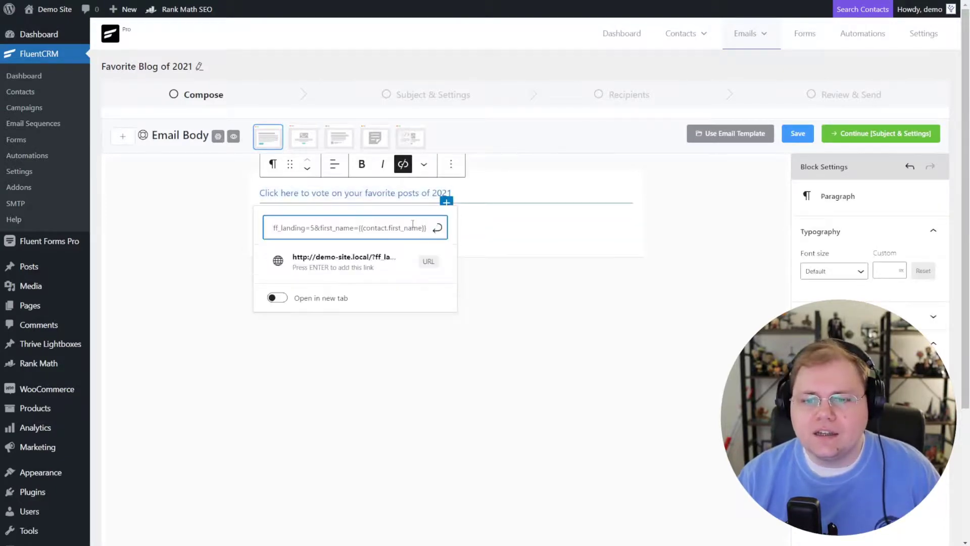
{"action": "type", "text": "&"}
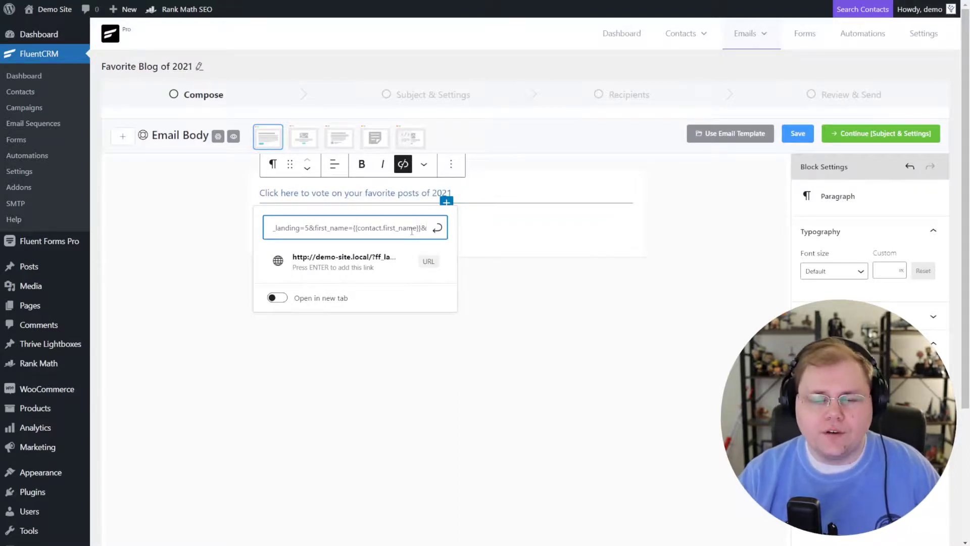
{"action": "type", "text": "email"}
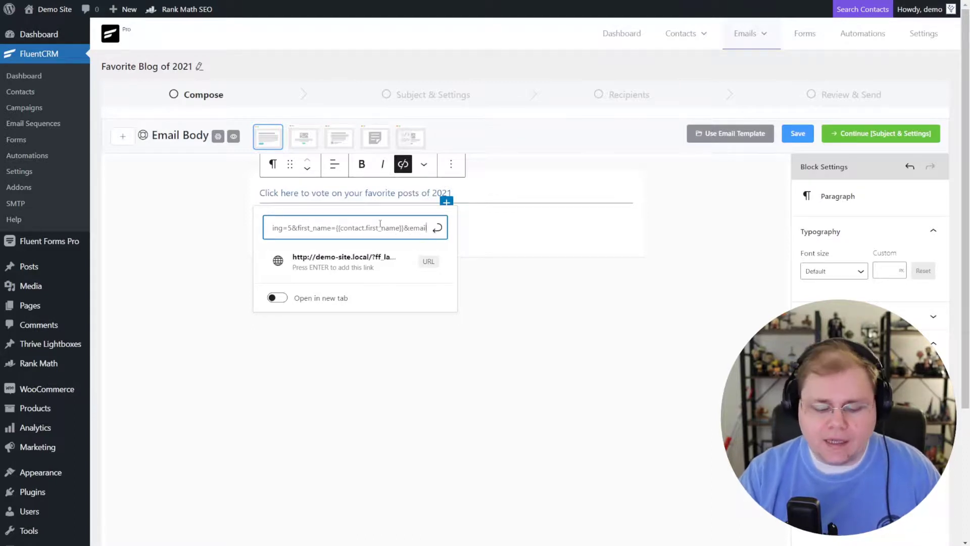
{"action": "type", "text": "="}
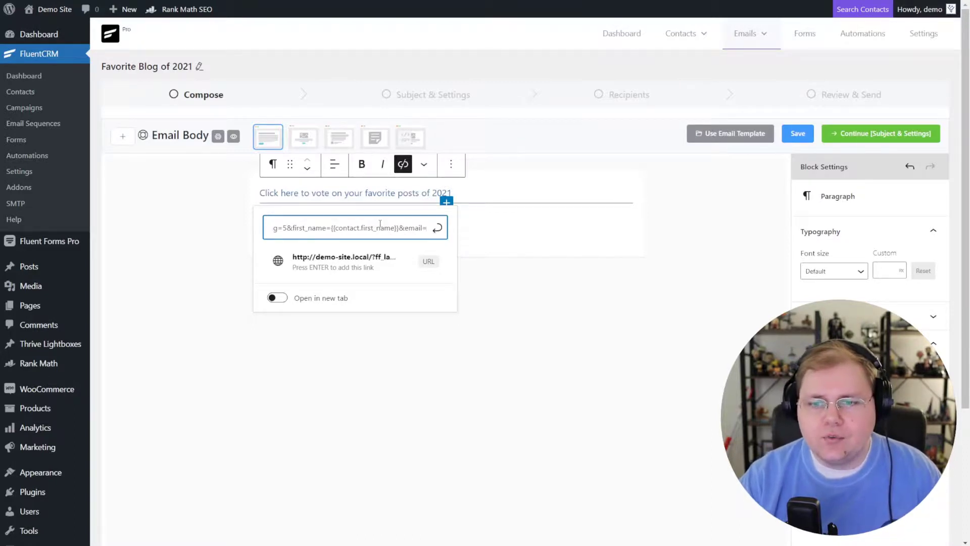
{"action": "key", "text": "ctrl+v"}
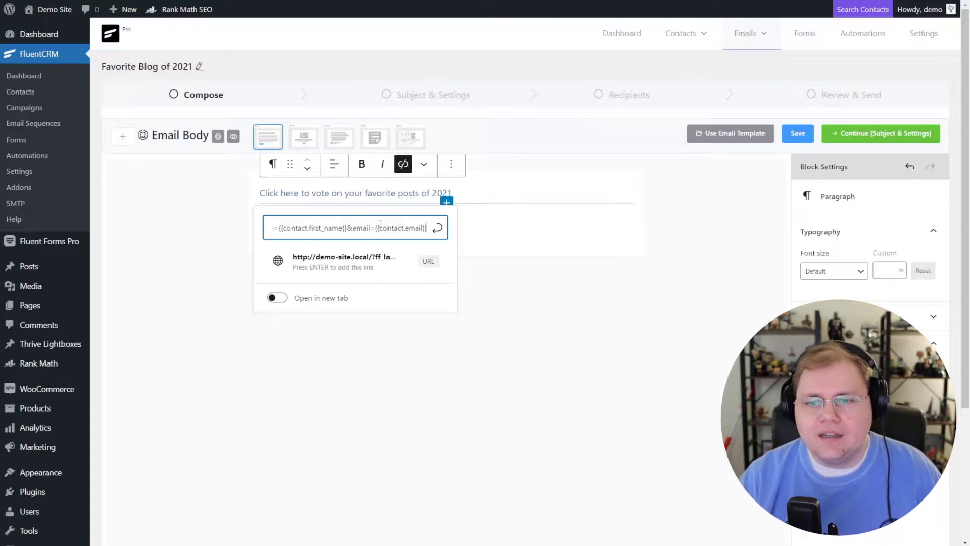
{"action": "key", "text": "Return"}
Delete the two helper merge-tag paragraphs, leaving only the vote link line
{"action": "left_click", "coordinate": [346, 253]}
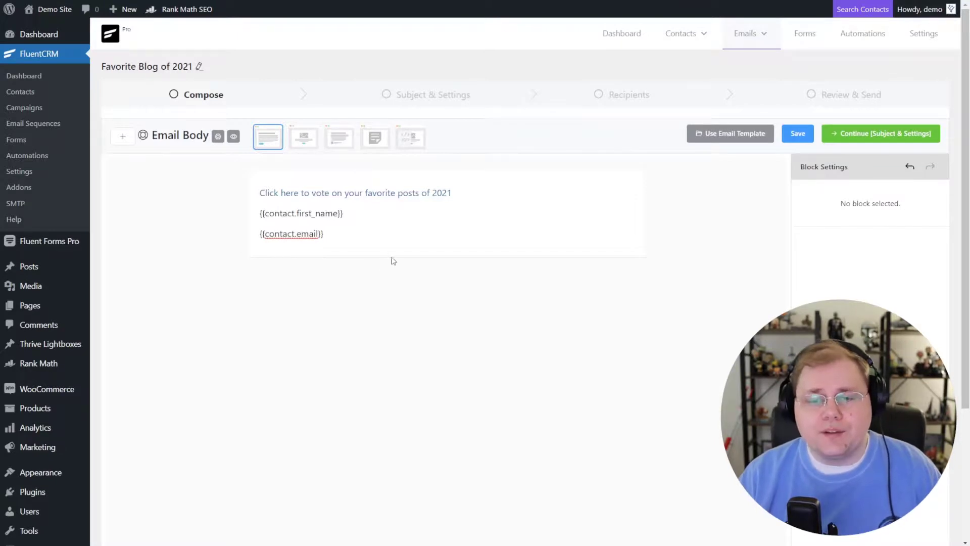
{"action": "left_click_drag", "start_coordinate": [327, 234], "coordinate": [283, 214]}
{"action": "key", "text": "BackSpace"}
{"action": "scroll", "coordinate": [239, 244], "scroll_direction": "down", "scroll_amount": 2}
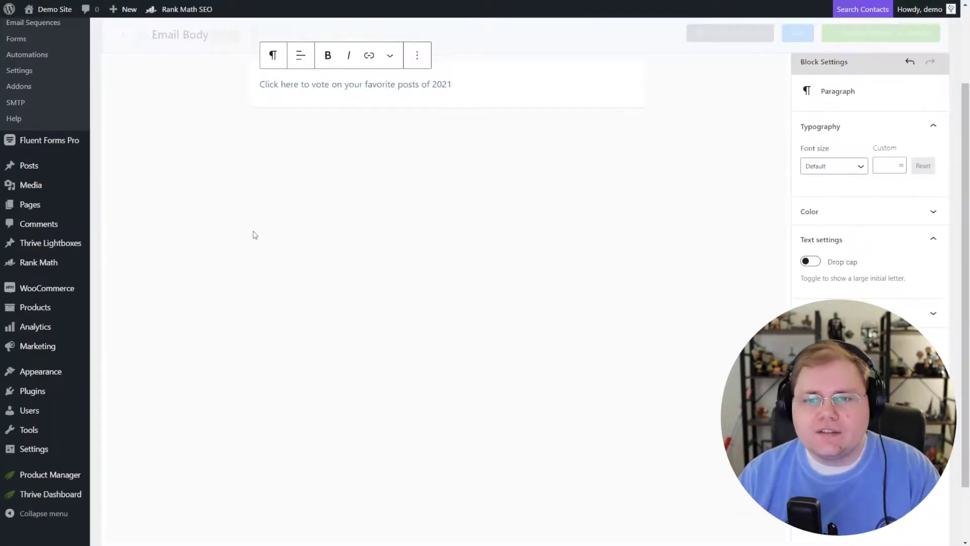
{"action": "scroll", "coordinate": [251, 234], "scroll_direction": "up", "scroll_amount": 2}
Save the email body and continue to Subject & Settings, focusing the Email Subject field
{"action": "left_click", "coordinate": [498, 230]}
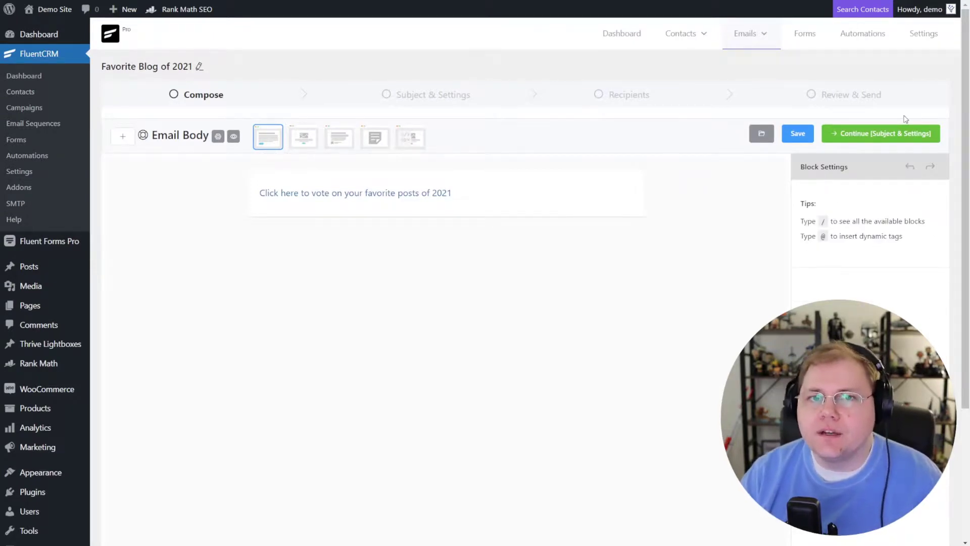
{"action": "left_click", "coordinate": [797, 134]}
{"action": "left_click", "coordinate": [848, 129]}
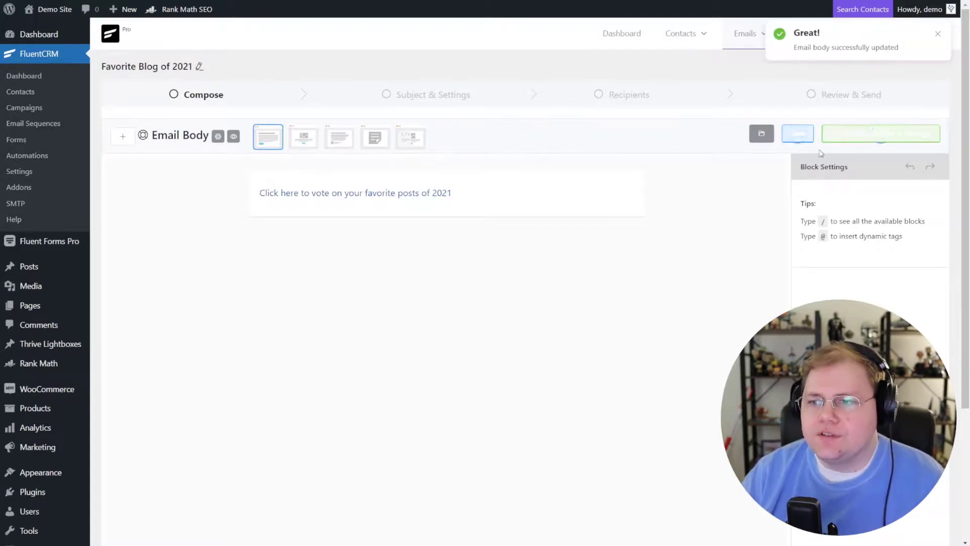
{"action": "left_click", "coordinate": [369, 176]}
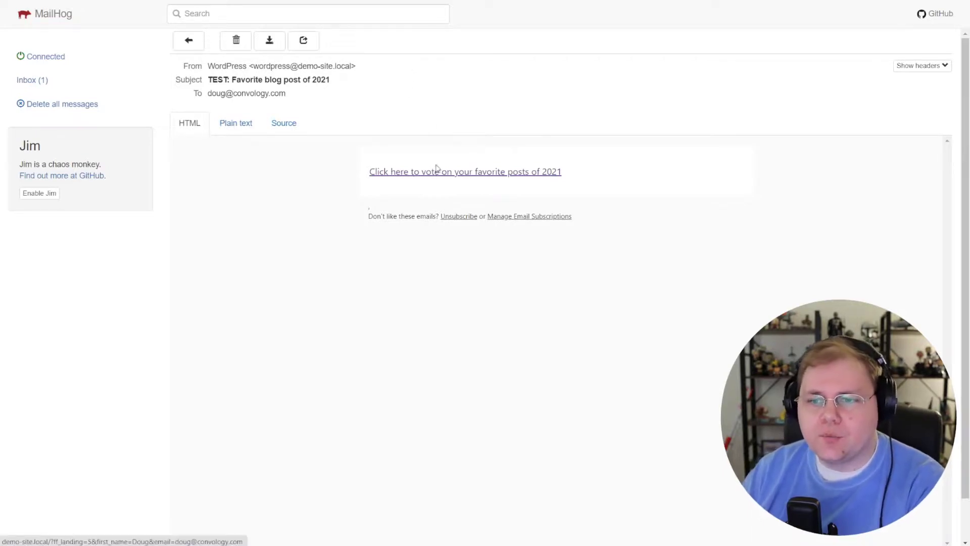
Follow the 'Click here to vote on your favorite posts of 2021' link in the MailHog test email
{"action": "left_click", "coordinate": [462, 172]}
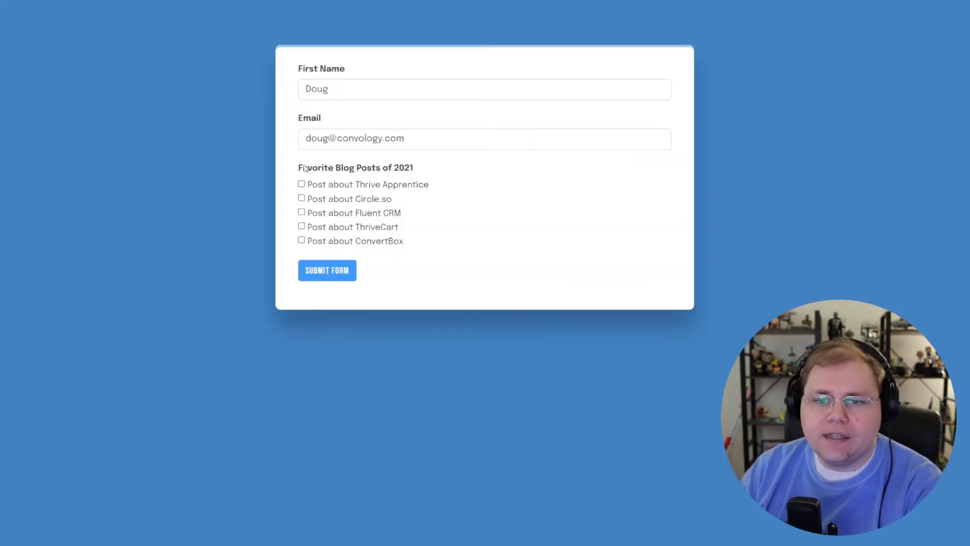
Tick Thrive Apprentice, ThriveCart and Fluent CRM on the prefilled form and submit it
{"action": "left_click", "coordinate": [302, 184]}
{"action": "left_click", "coordinate": [302, 226]}
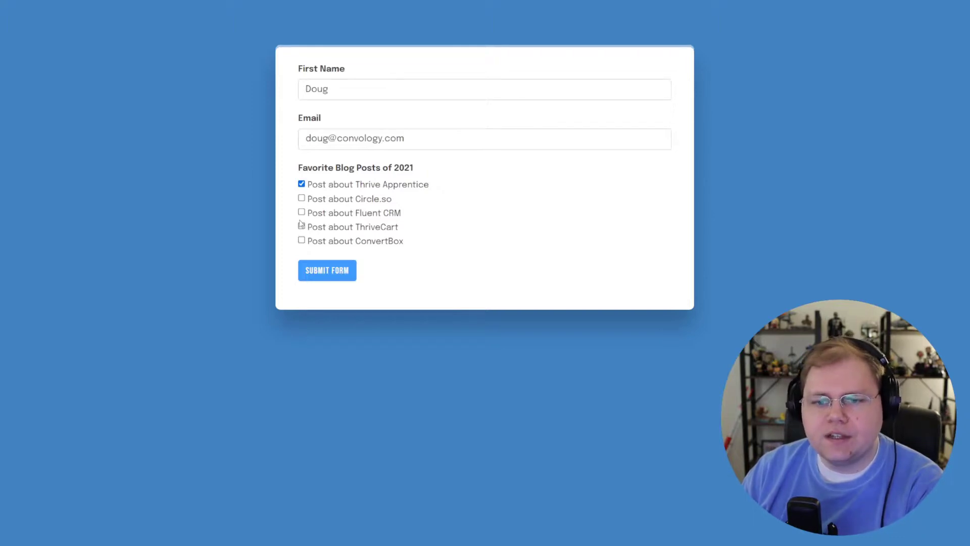
{"action": "left_click", "coordinate": [302, 212]}
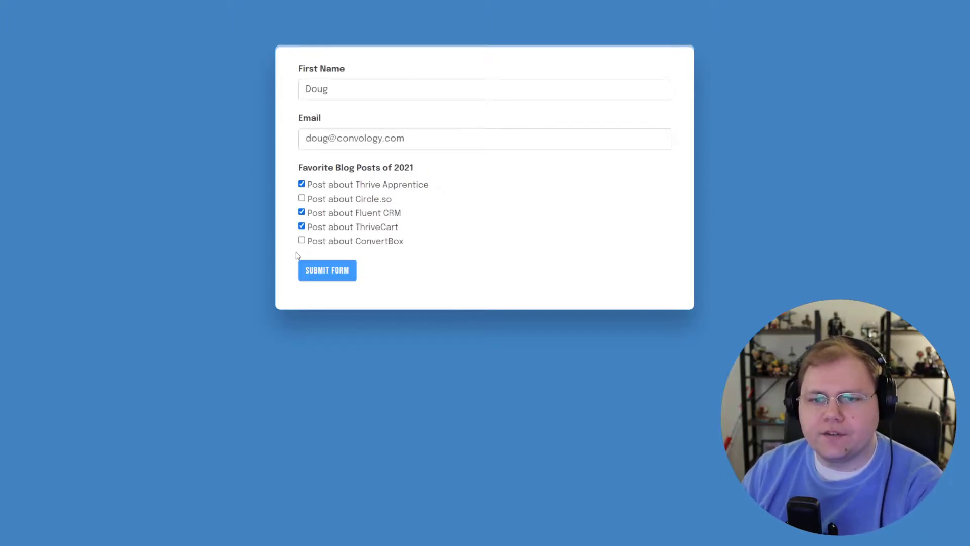
{"action": "left_click", "coordinate": [335, 273]}
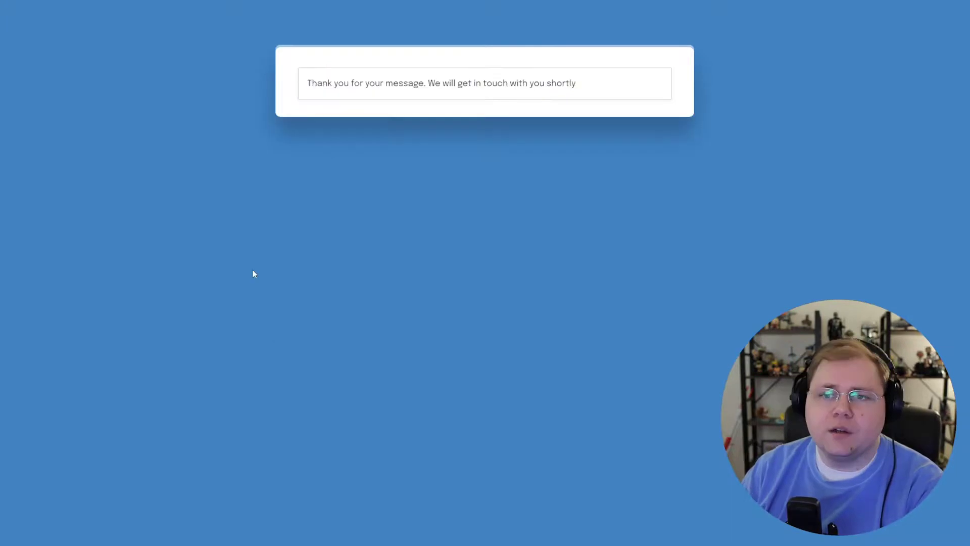